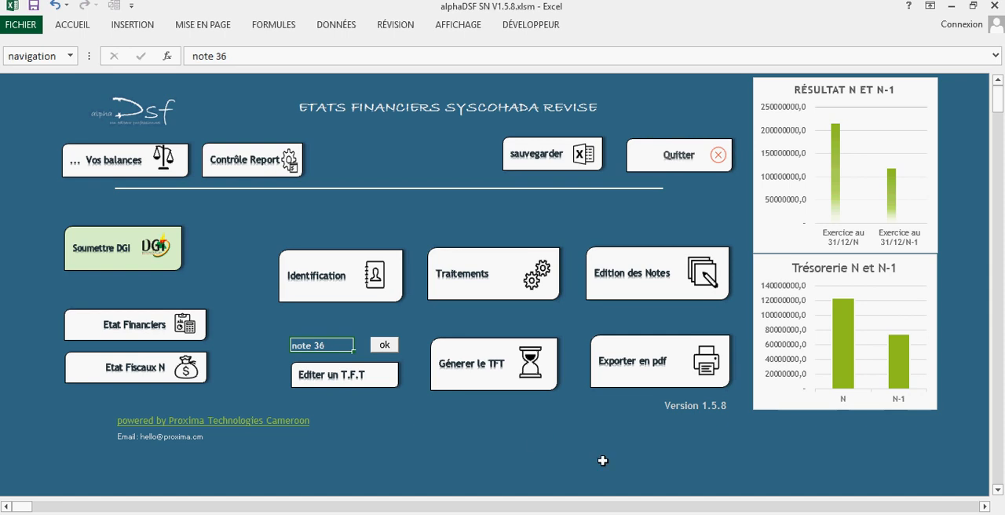
Switch to the DSF guide PDF in Foxit Reader and examine section 5 on submitting a DSF by Excel upload.
left_click(698, 514)
scroll(607, 344, "up", 3)
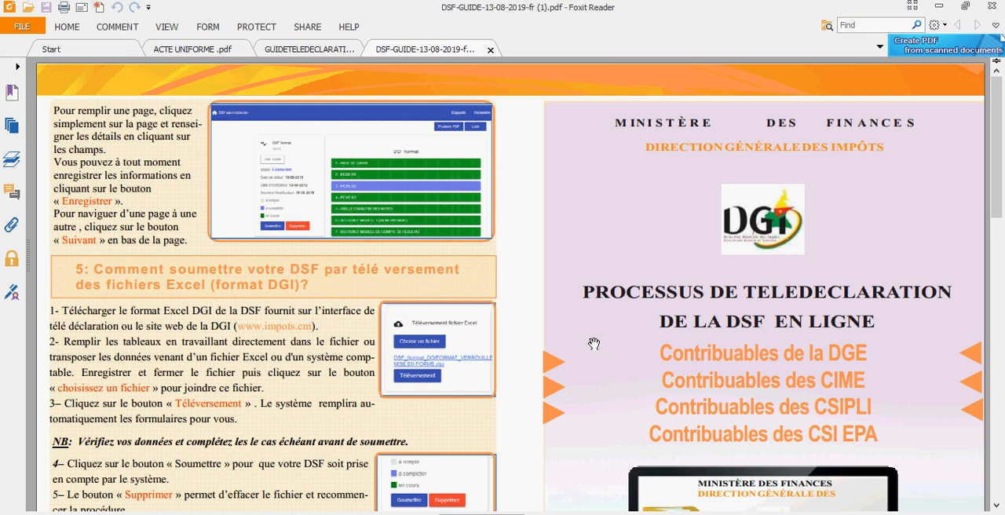
scroll(467, 296, "down", 2)
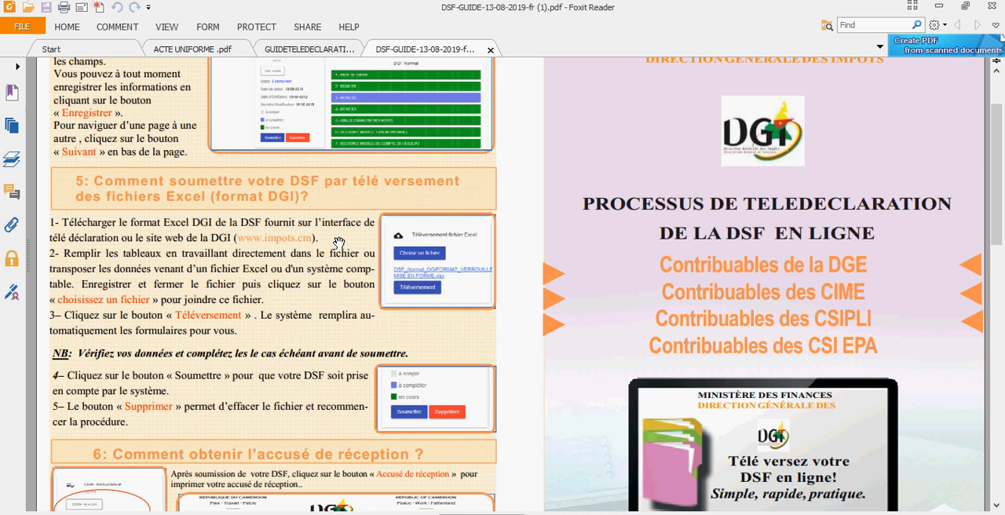
Switch to File Explorer and open DSF_Normal_DGIFORMAT_VERROUILLEVF (1).xlsx from the Téléchargements folder in Excel.
left_click(372, 514)
mouse_move(378, 514)
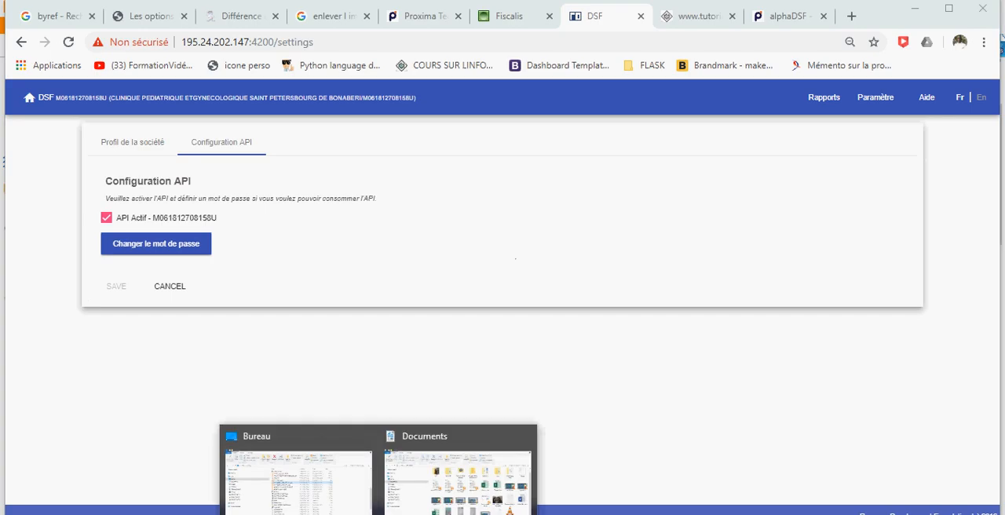
left_click(313, 498)
left_click(72, 279)
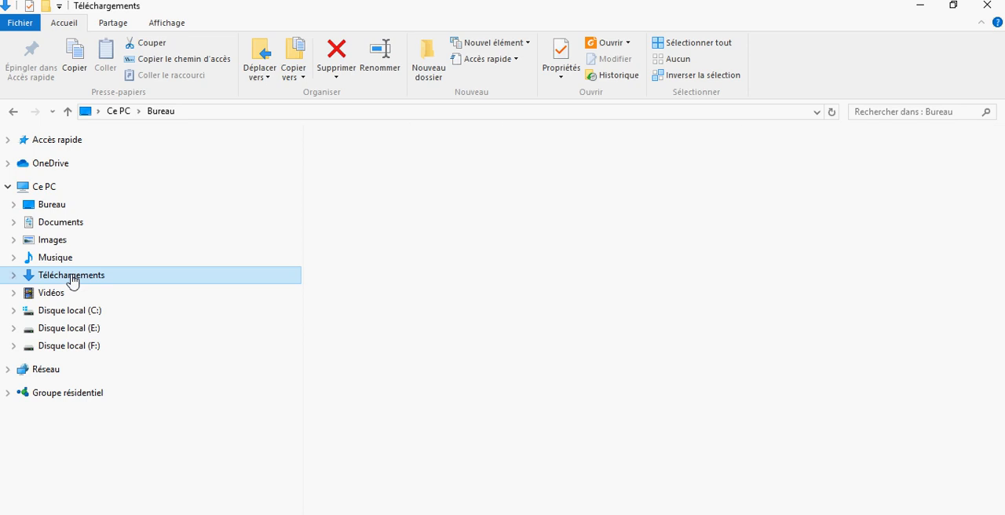
scroll(386, 341, "down", 6)
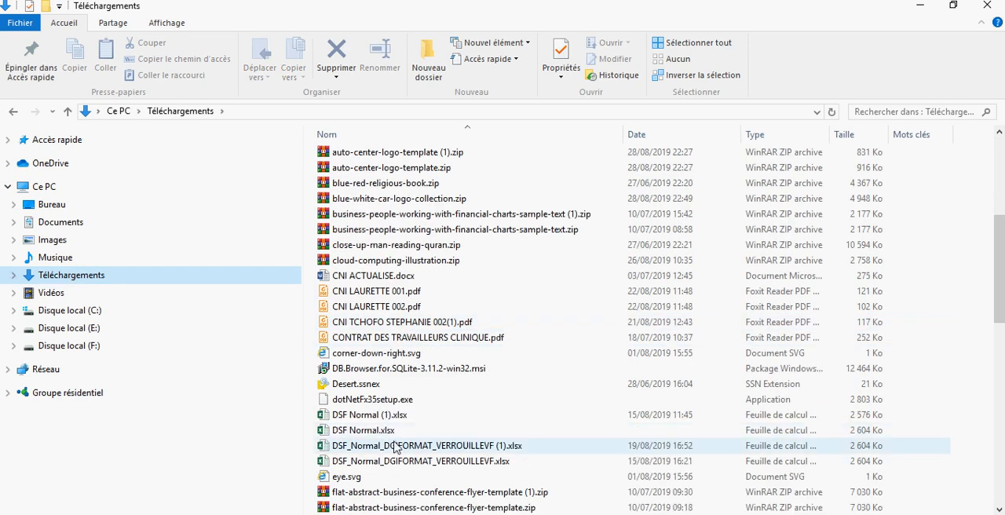
double_click(396, 446)
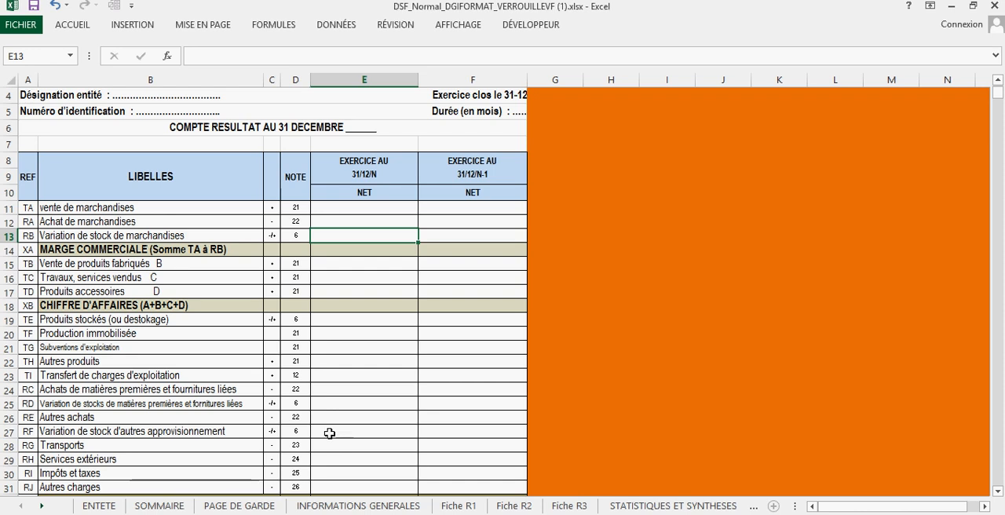
Examine the year N and N-1 columns of the income statement, starting at cells E11 and F11.
left_click(374, 209)
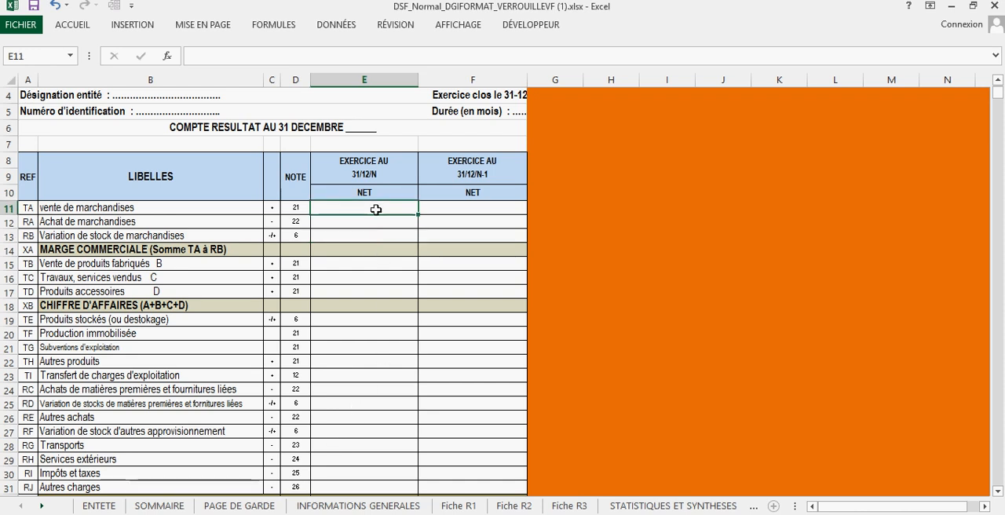
left_click(454, 212)
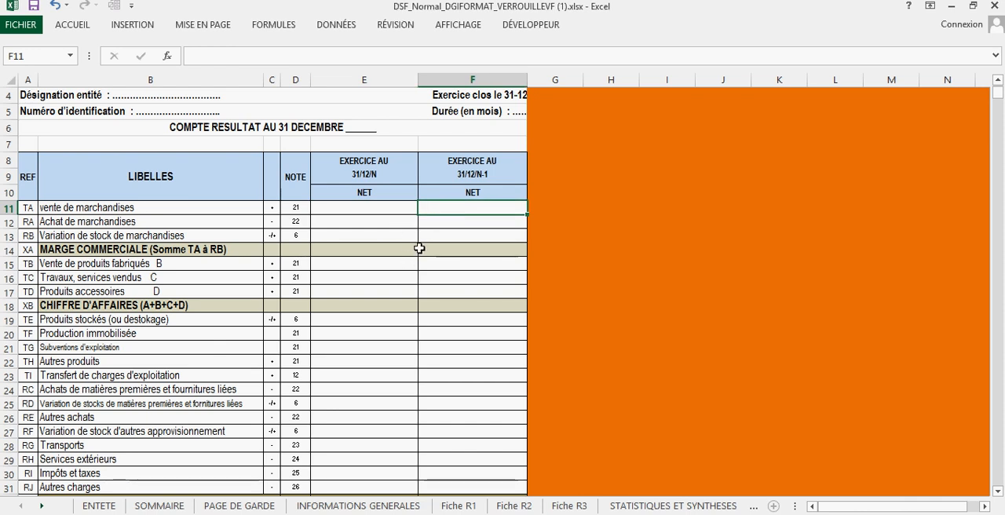
scroll(439, 251, "down", 2)
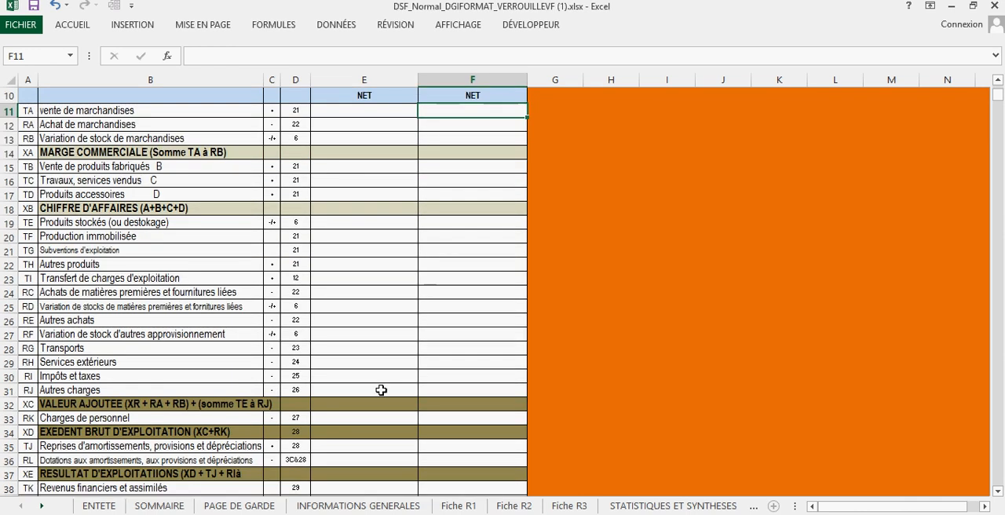
Look through the template's sheets from INFORMATIONS GENERALES to TABLEAU DES FLUX DE TRESORERIE.
left_click(330, 507)
left_click(469, 507)
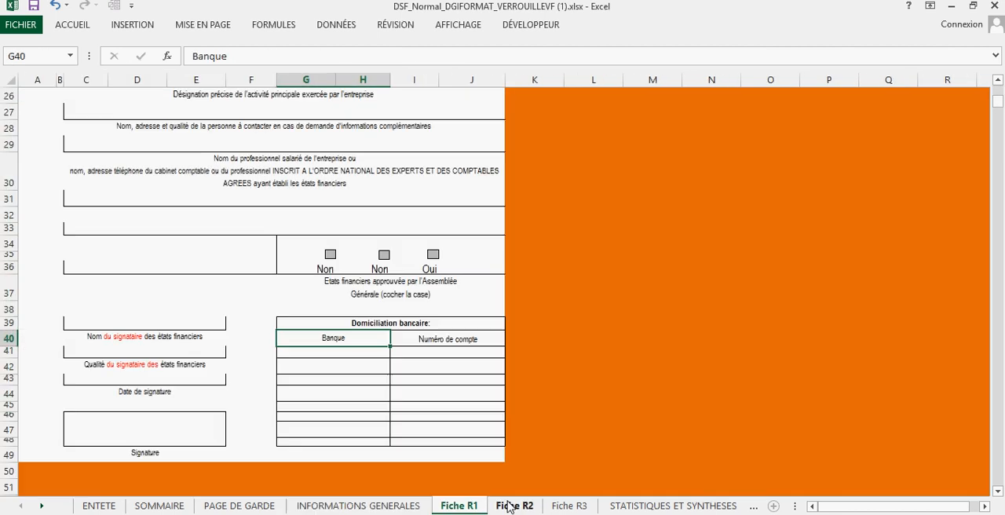
left_click(511, 506)
left_click(568, 506)
left_click(670, 507)
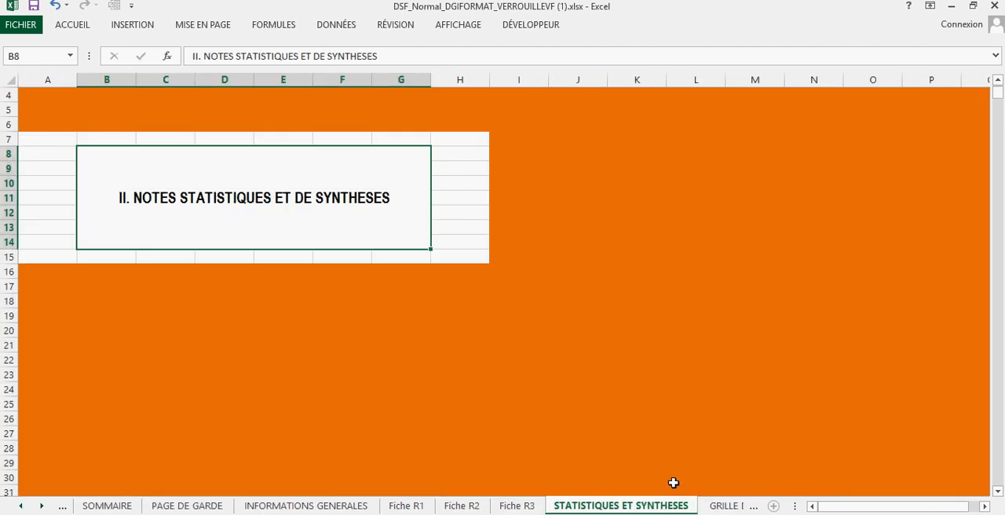
left_click(721, 507)
left_click(720, 507)
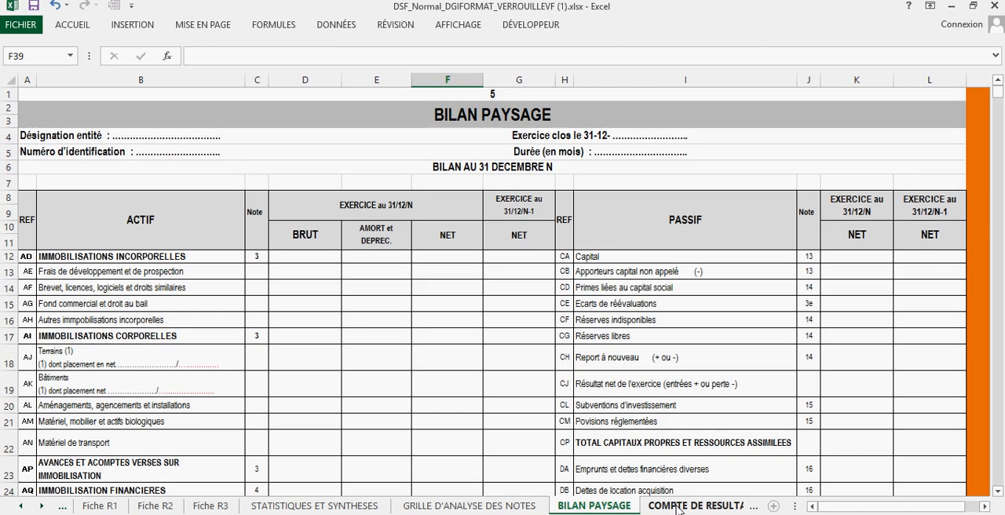
left_click(683, 507)
left_click(732, 506)
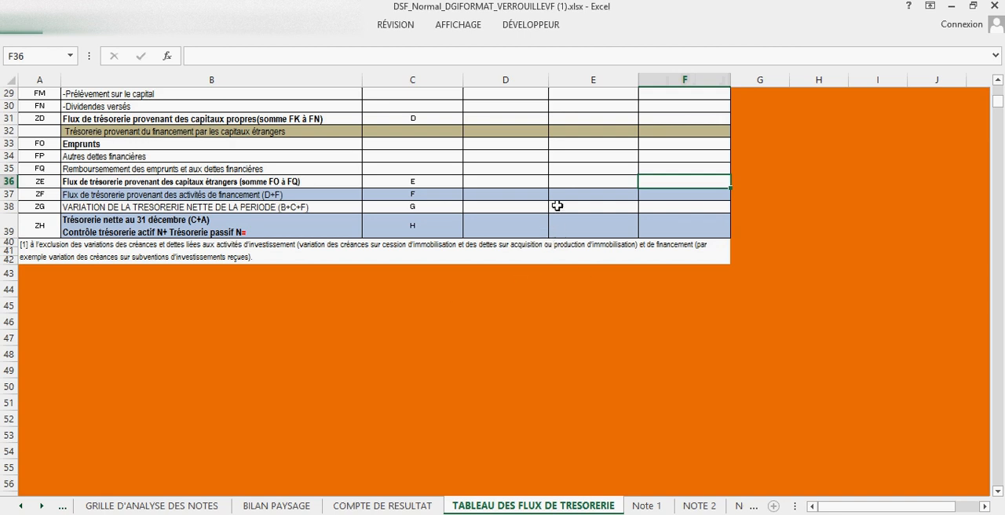
scroll(557, 206, "up", 9)
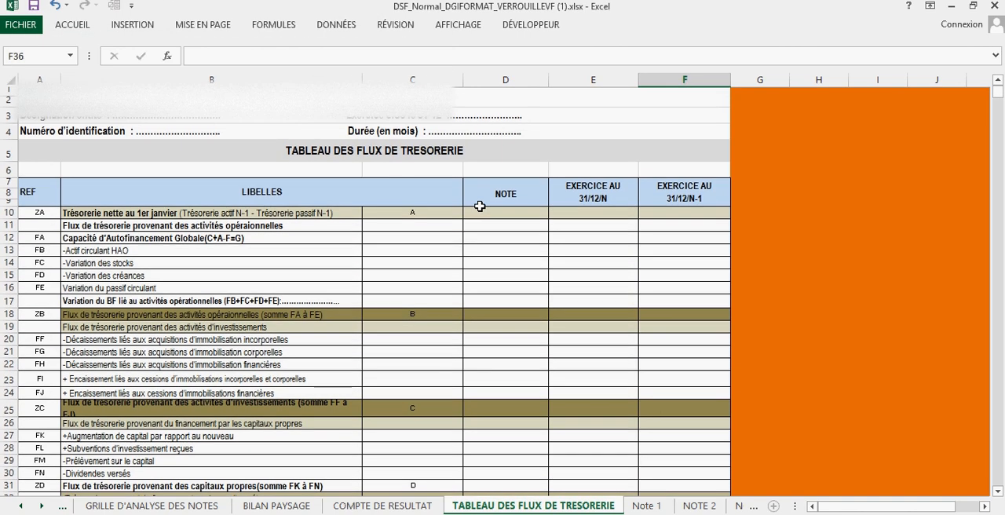
Switch to the DSF portal in Chrome, open its reports list and compare it with the PDF guide's Excel upload instructions.
left_click(369, 514)
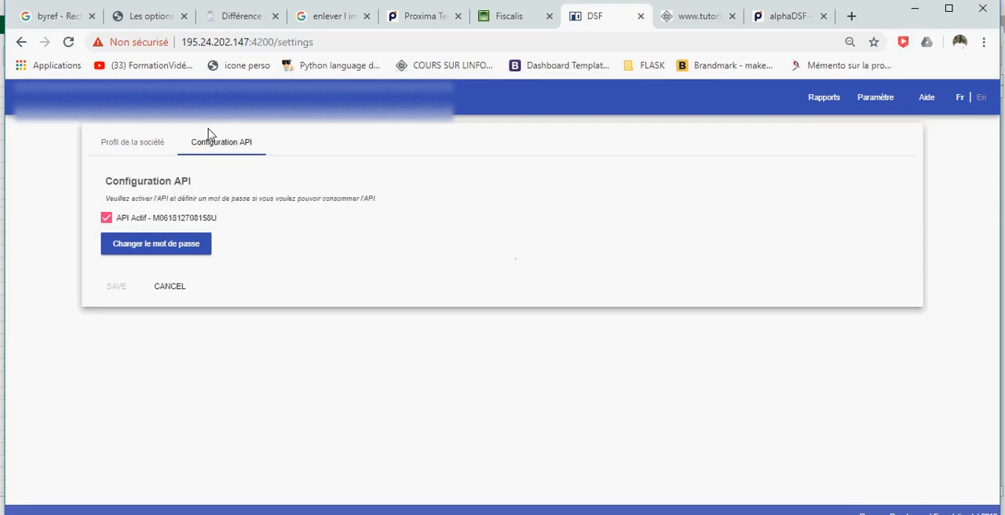
left_click(825, 100)
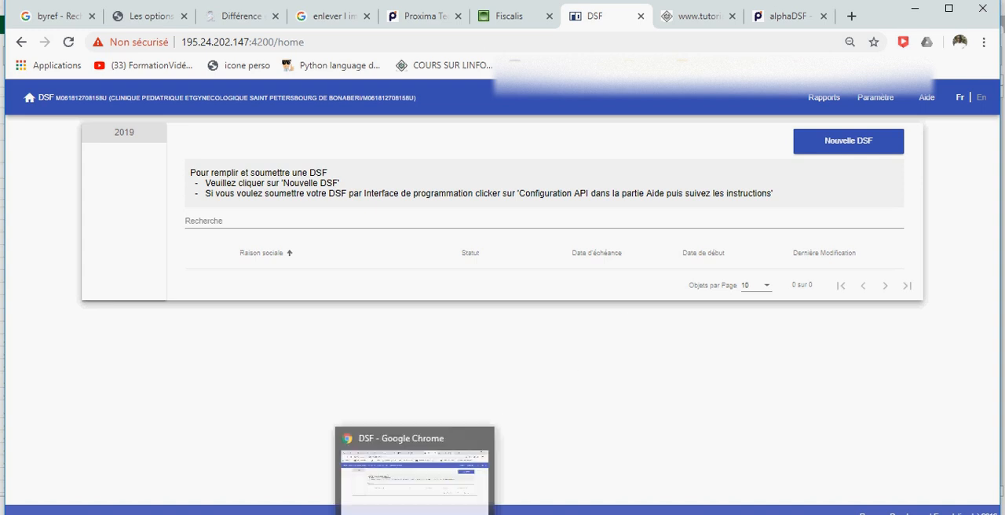
left_click(667, 513)
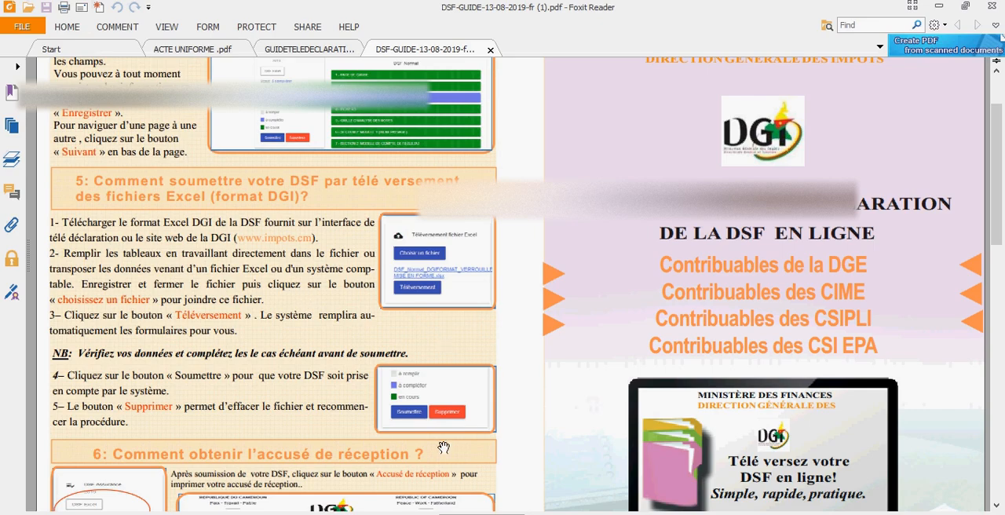
left_click(432, 513)
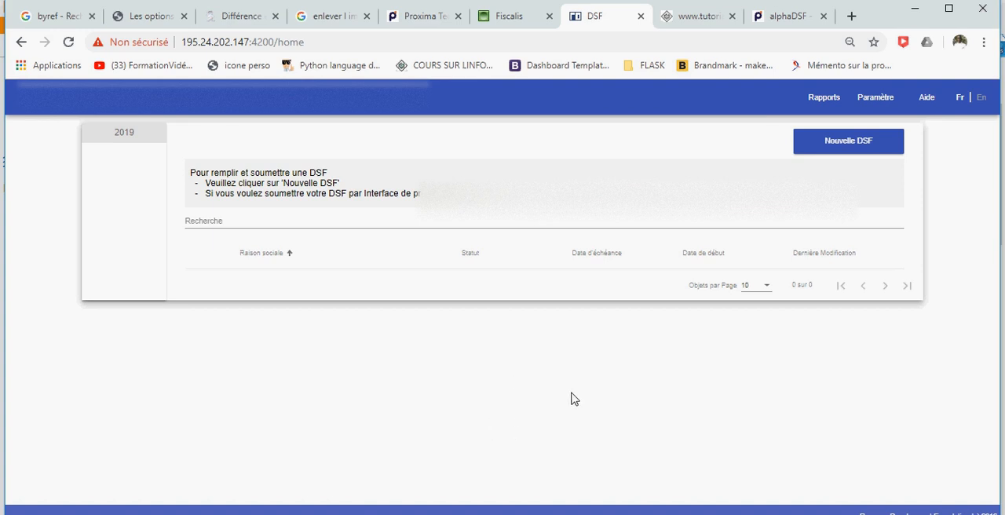
Return to the Foxit Reader guide, review the acknowledgement of receipt, space configuration and submission options sections, and minimise it.
left_click(733, 513)
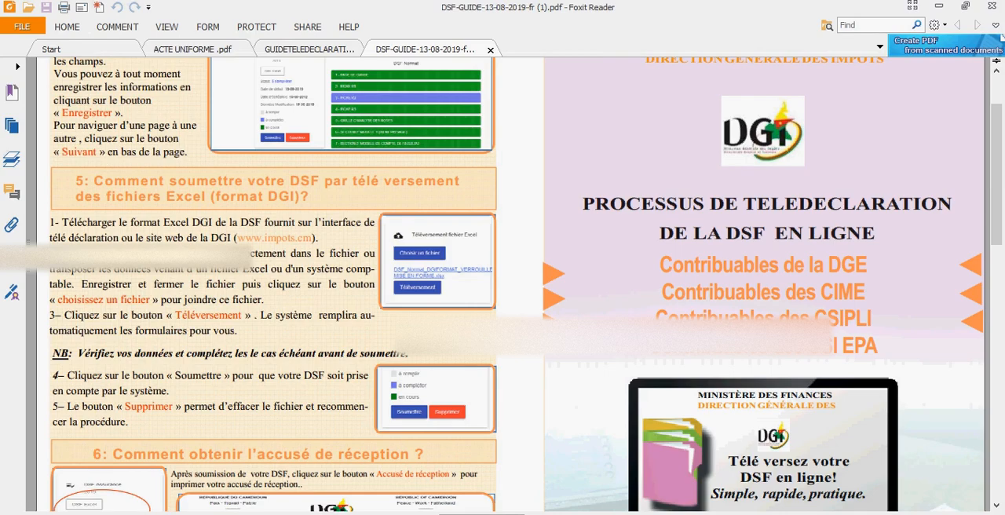
scroll(461, 261, "down", 3)
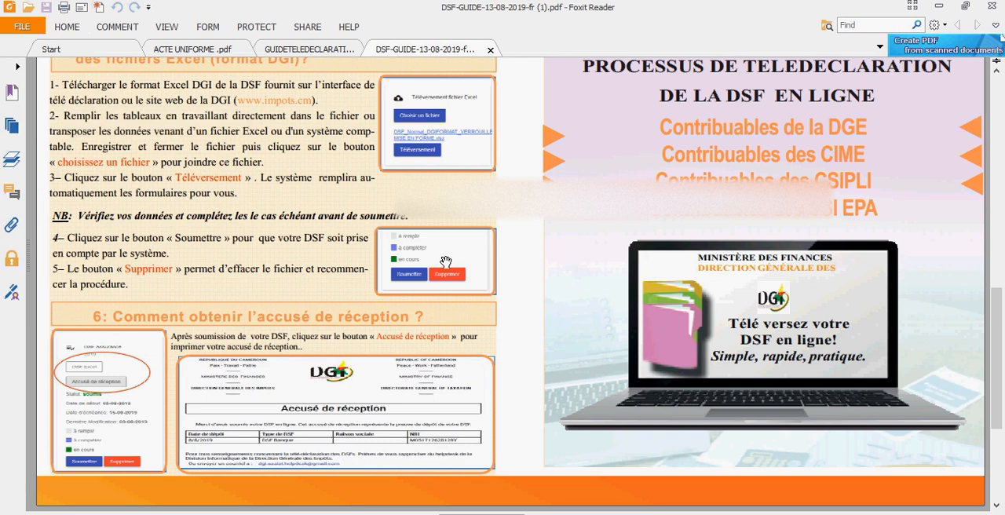
scroll(733, 322, "down", 5)
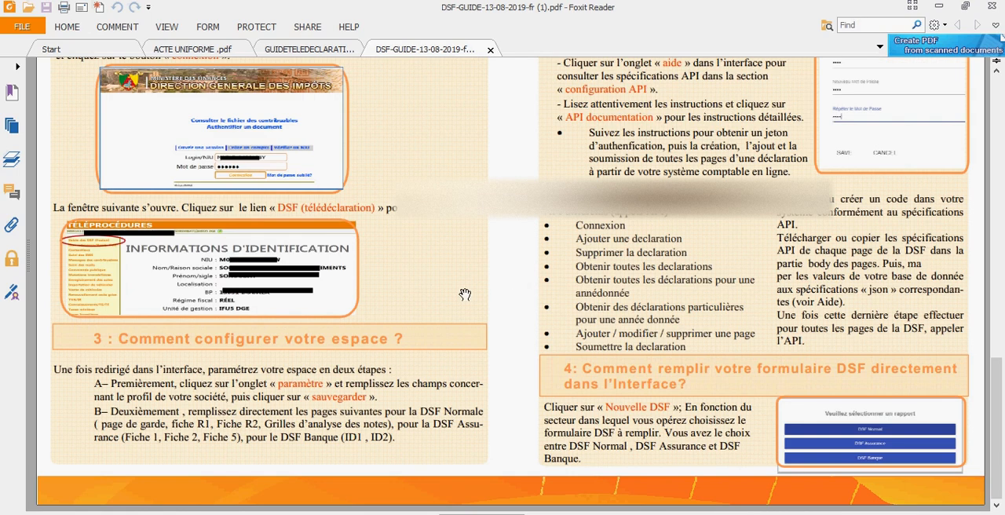
scroll(465, 295, "up", 3)
scroll(532, 294, "up", 2)
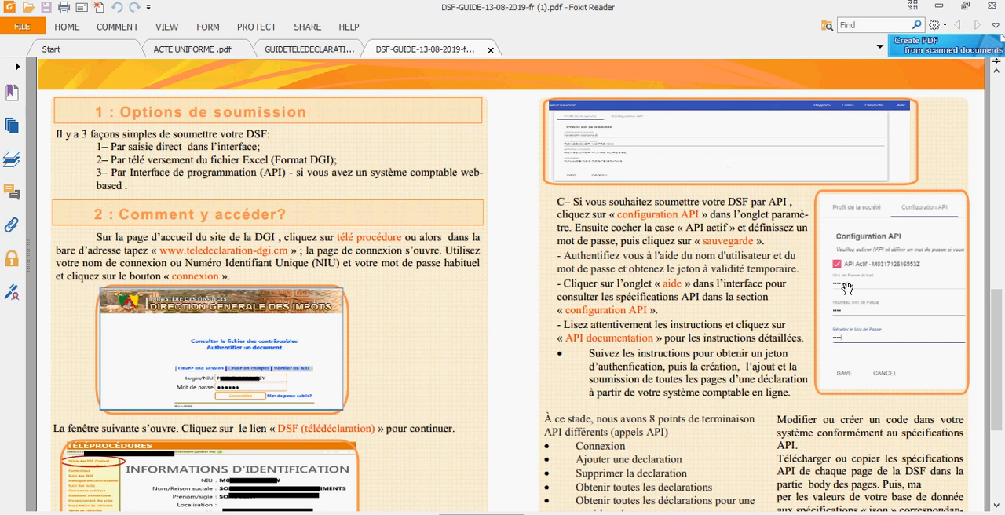
left_click(938, 7)
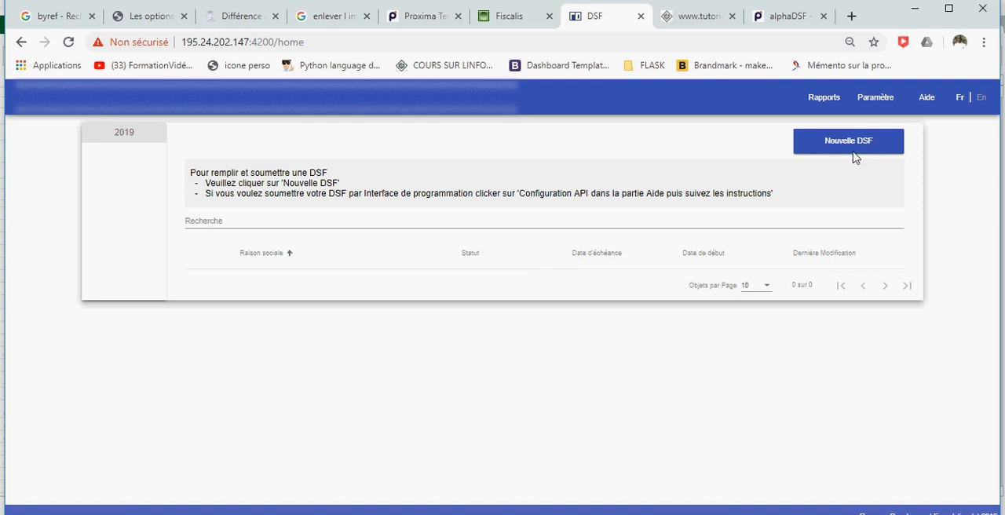
Open the company profile in the portal settings and clear the Denomination Sociale field.
left_click(884, 98)
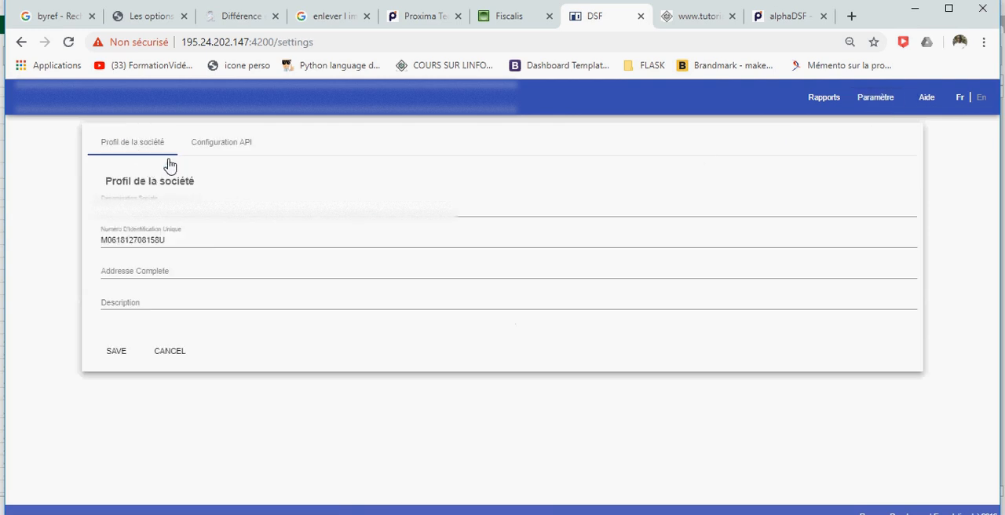
left_click_drag(394, 219, 6, 214)
key("BackSpace")
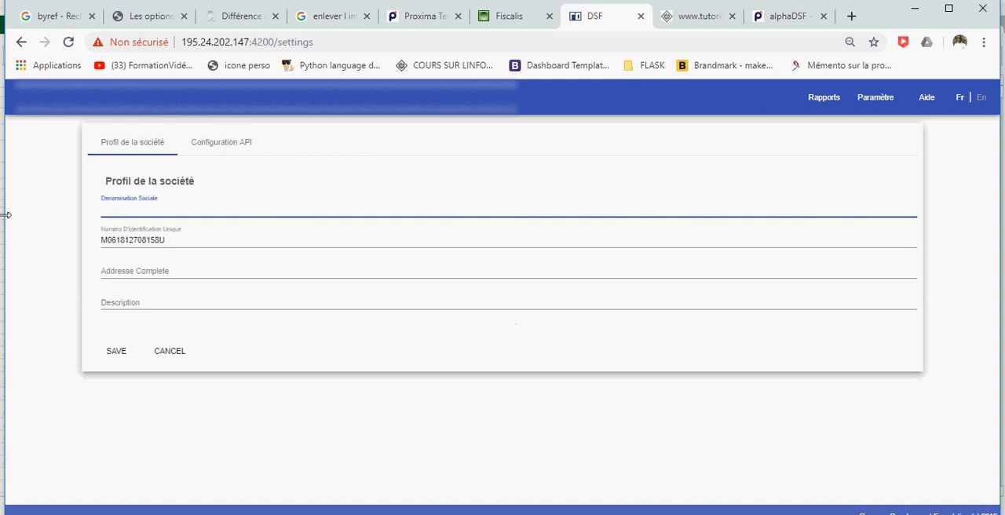
In the API configuration, deactivate the API Actif option and activate it again.
left_click(209, 149)
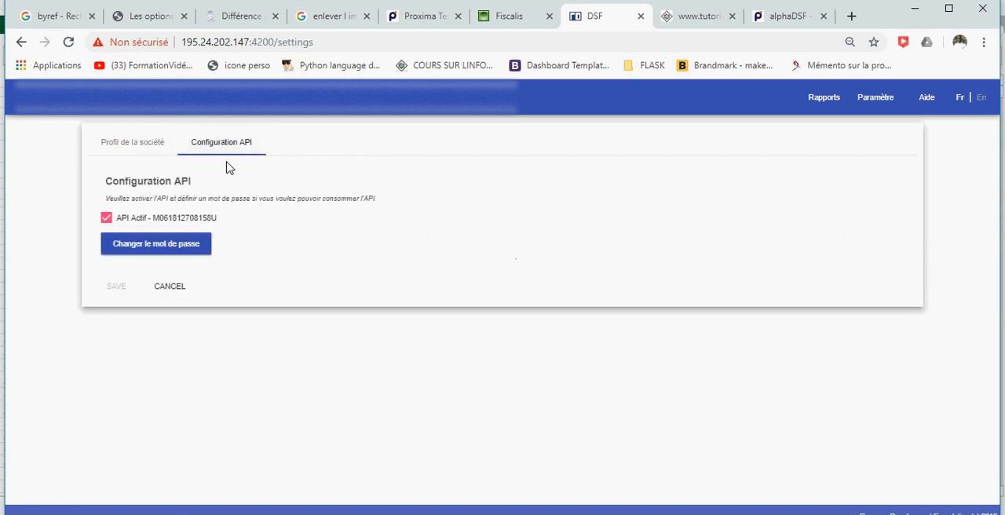
left_click(107, 222)
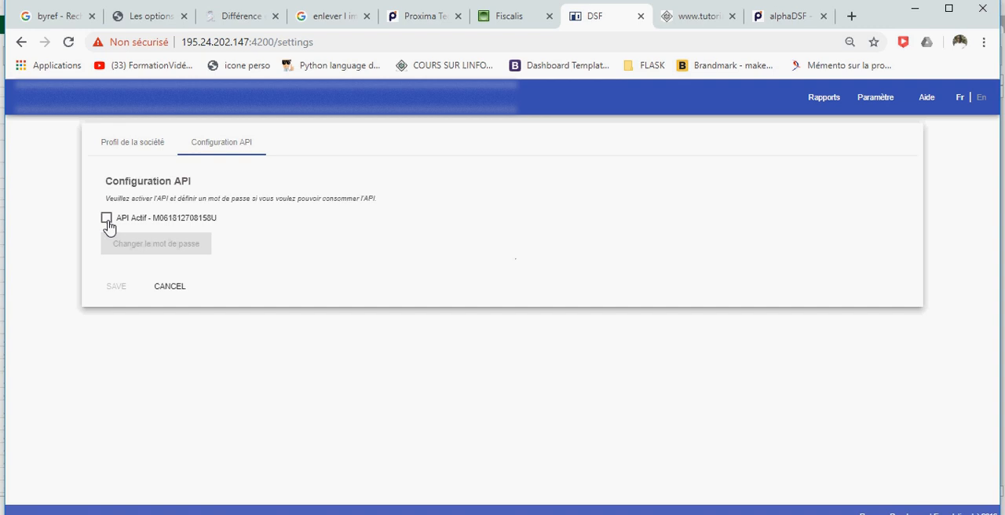
left_click(107, 221)
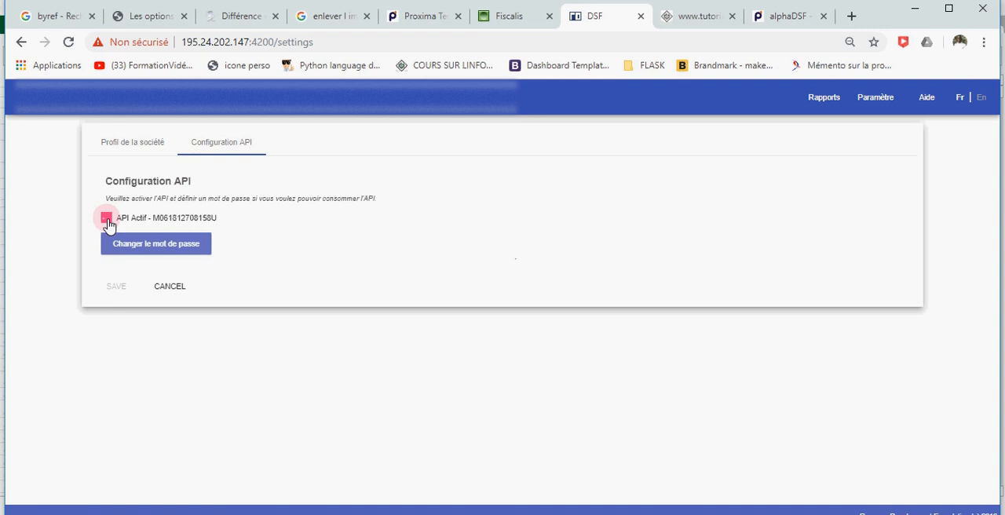
Open the API password change form, inspect the current, new and repeated password fields, and cancel the settings without saving.
left_click(172, 250)
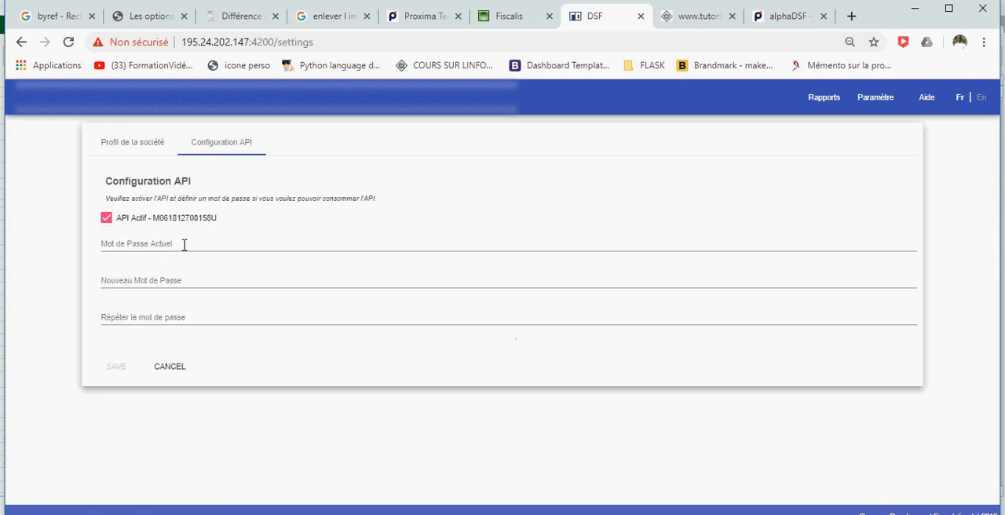
left_click(180, 248)
left_click(152, 280)
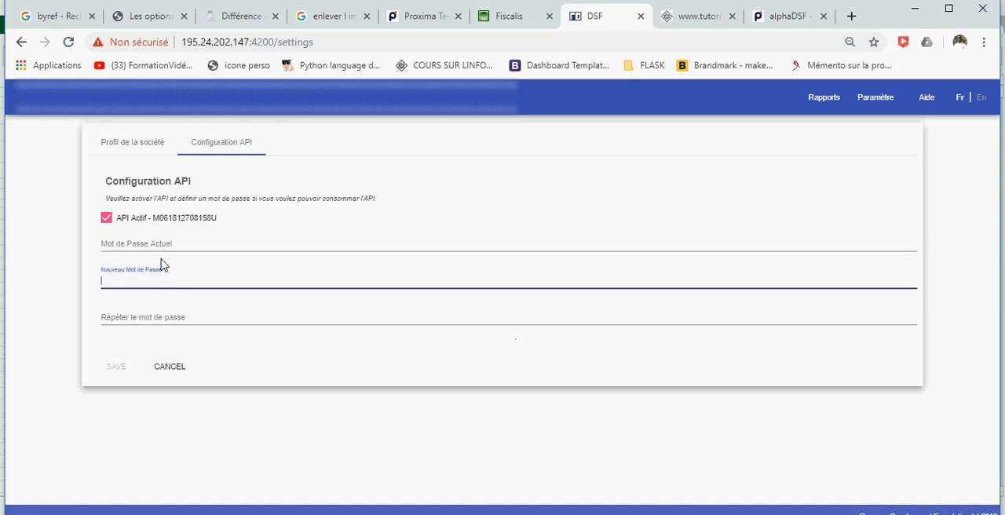
left_click(168, 243)
left_click(170, 280)
left_click(487, 514)
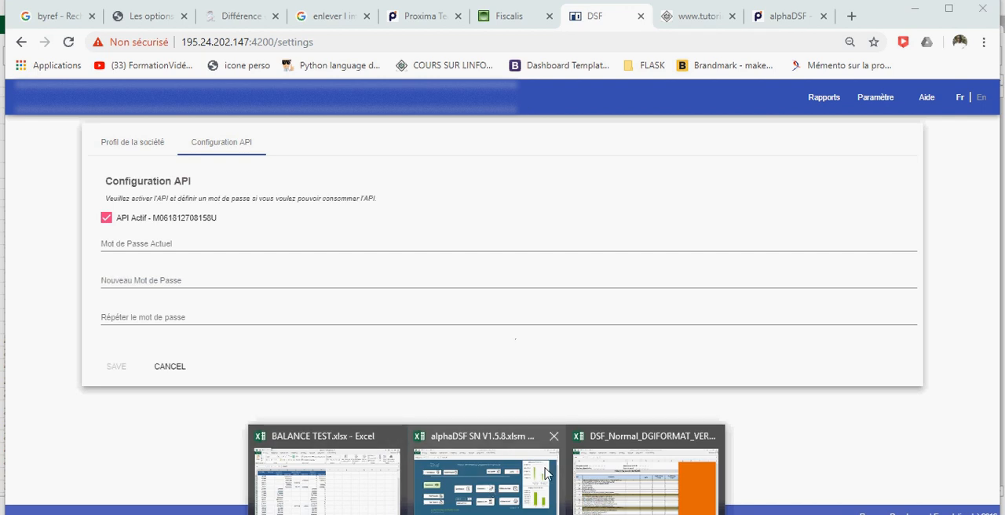
mouse_move(543, 478)
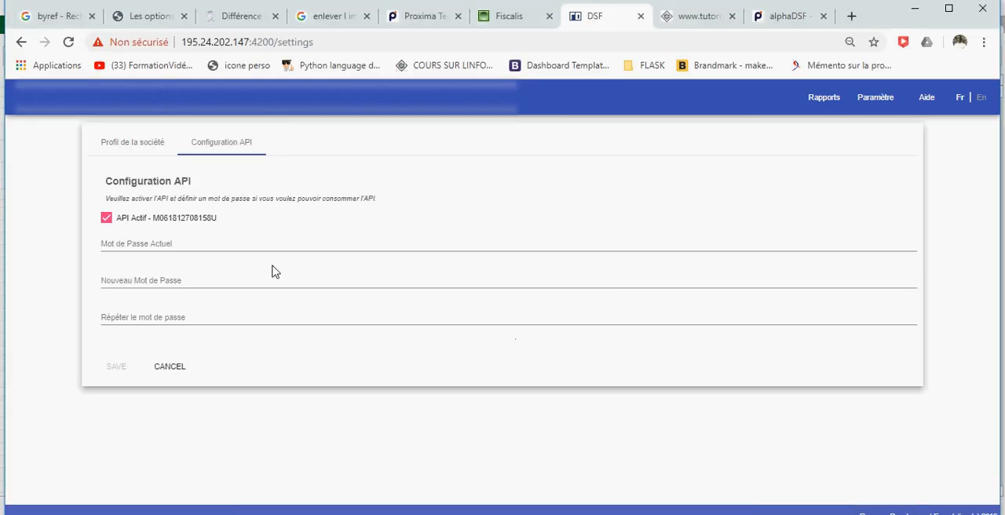
left_click(156, 147)
left_click(194, 145)
left_click(174, 374)
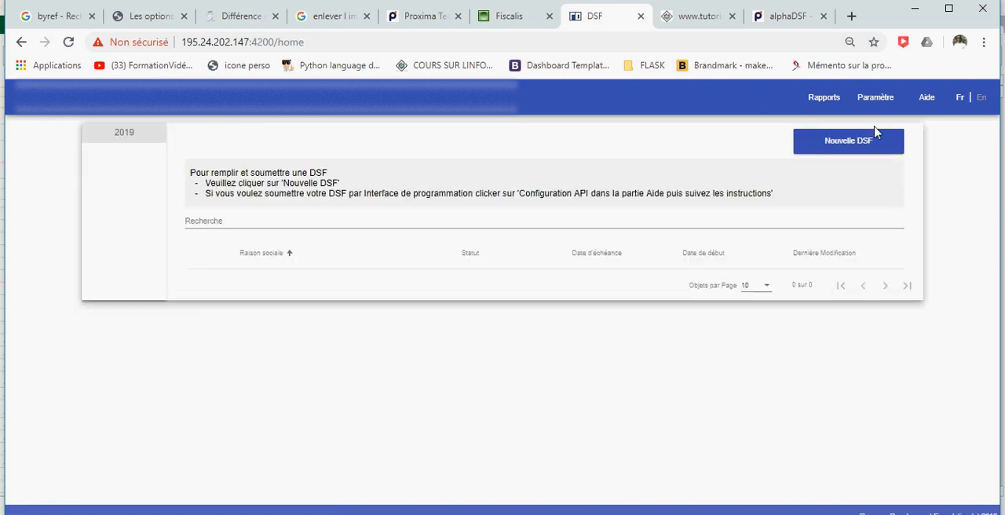
Reopen the API configuration settings for review and return to the reports list.
left_click(877, 102)
left_click(251, 145)
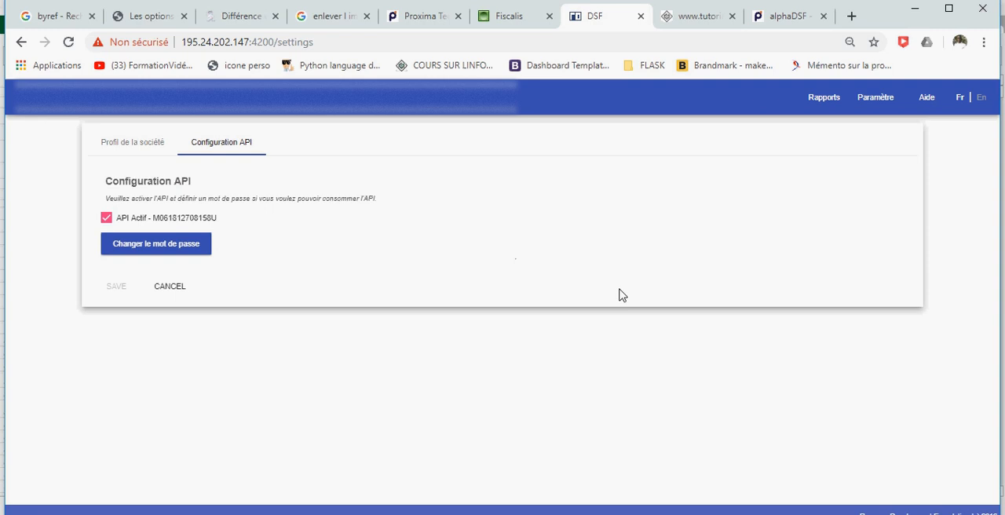
left_click(835, 104)
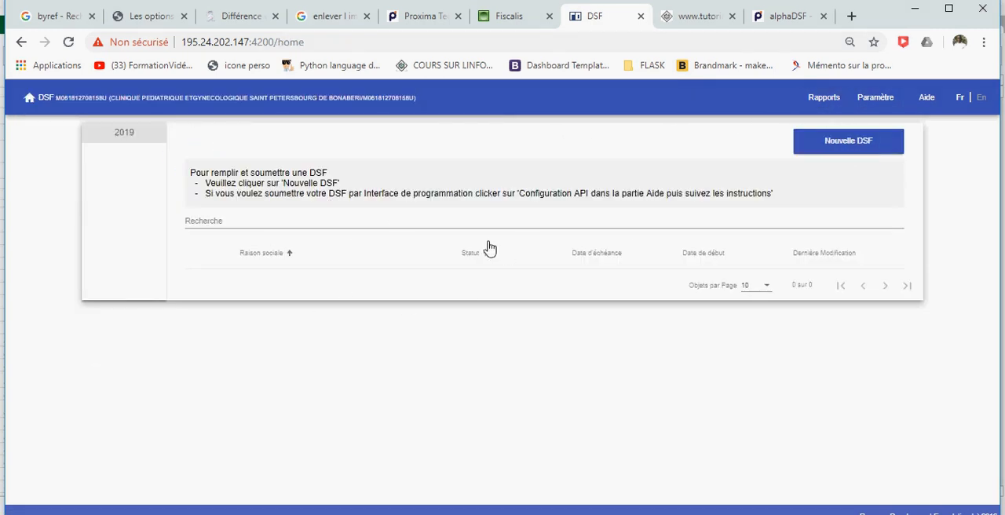
Switch to the alphaDSF SN V1.5.8 workbook in Excel and start the DSF submission to the DGI, agreeing to send it.
left_click(915, 10)
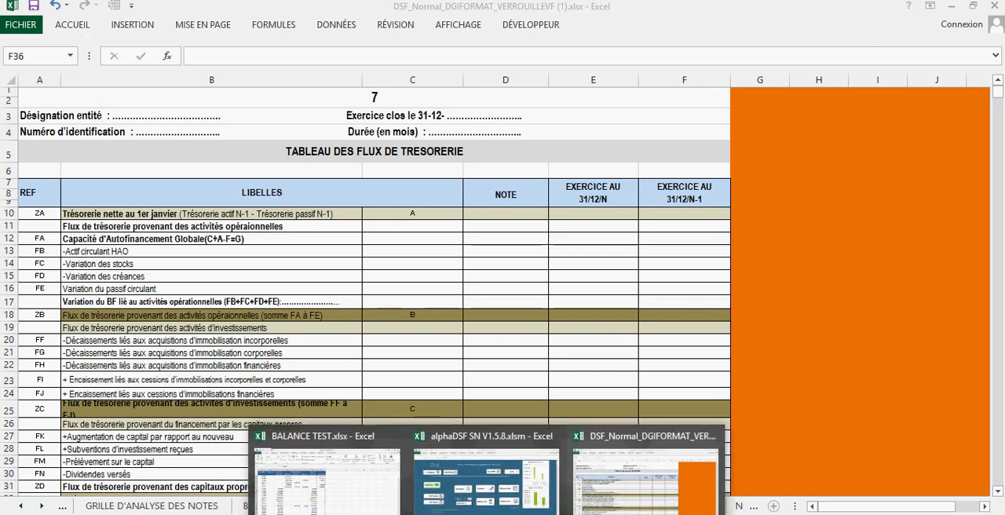
left_click(994, 6)
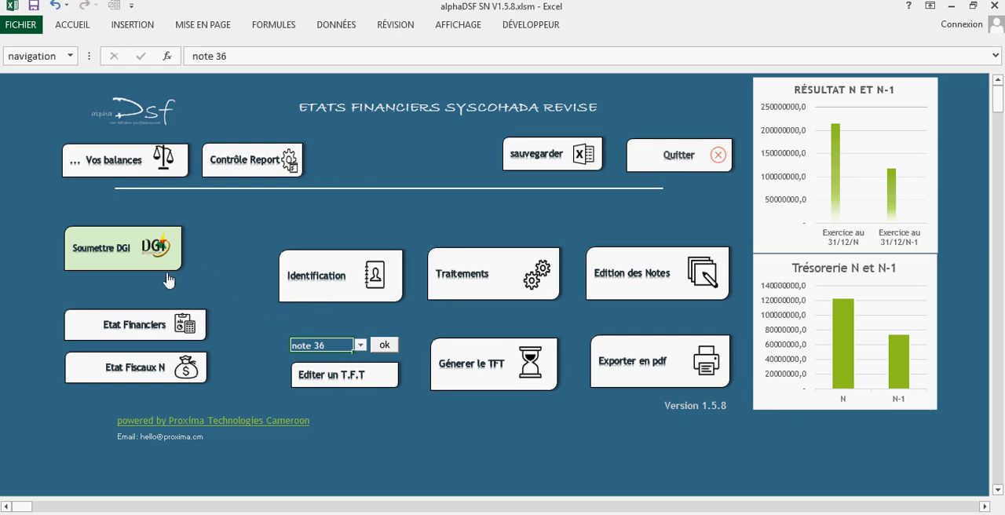
left_click(121, 248)
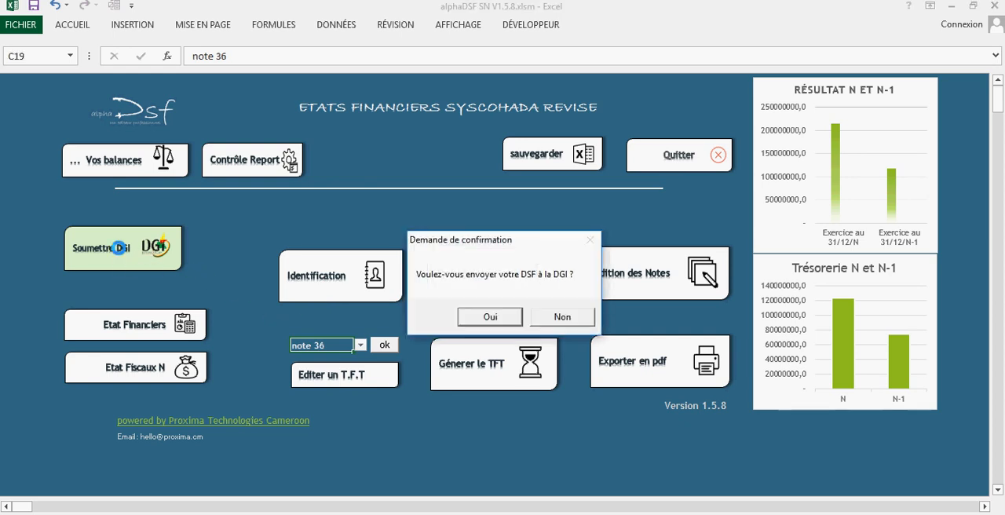
left_click_drag(478, 246, 343, 187)
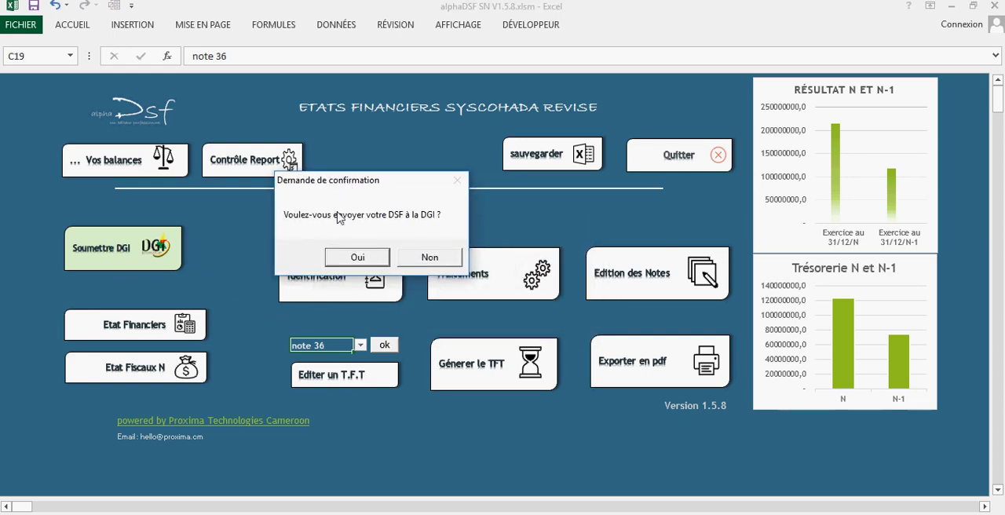
left_click(373, 262)
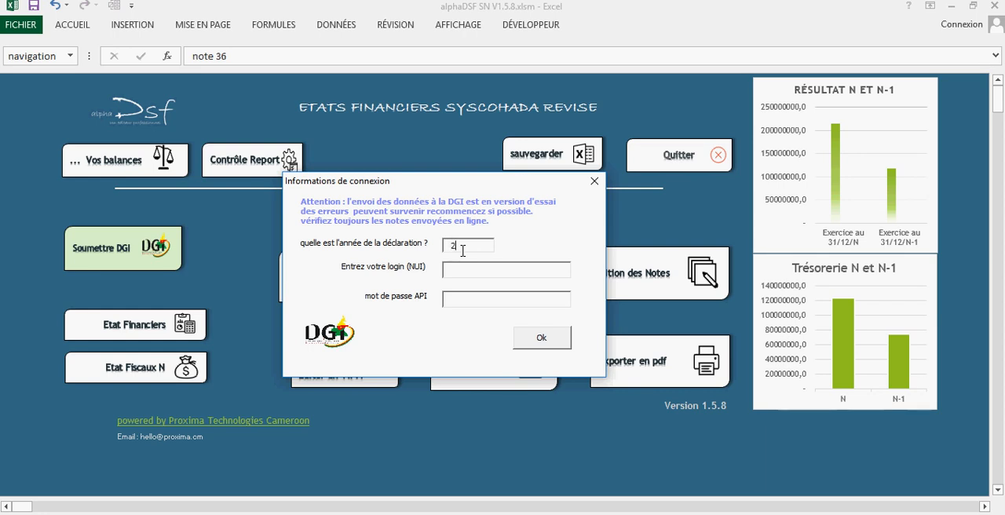
Enter 2019 as the declaration year, the NUI login and the API password, send the DSF data, and acknowledge the result.
type("019")
left_click(471, 271)
left_click(714, 512)
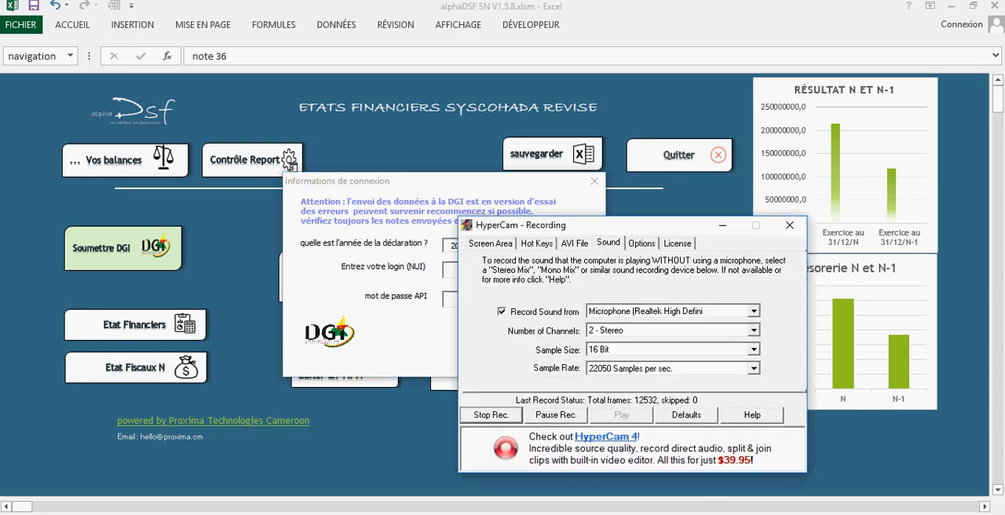
left_click(723, 225)
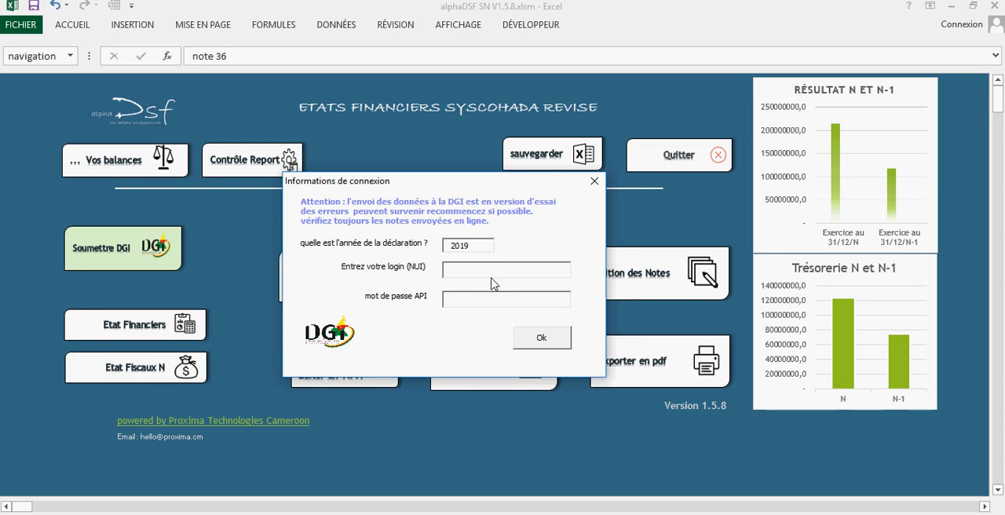
key("ctrl+v")
left_click(773, 514)
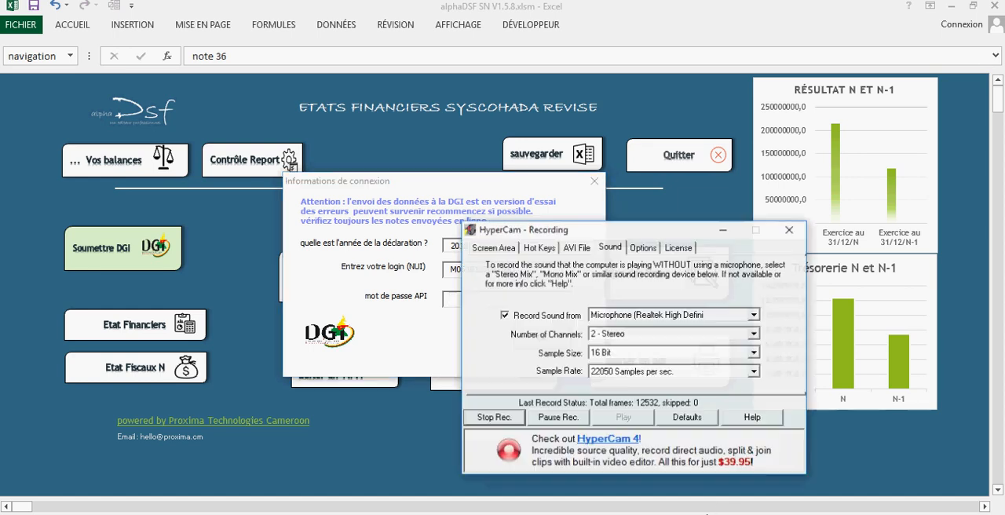
left_click(559, 416)
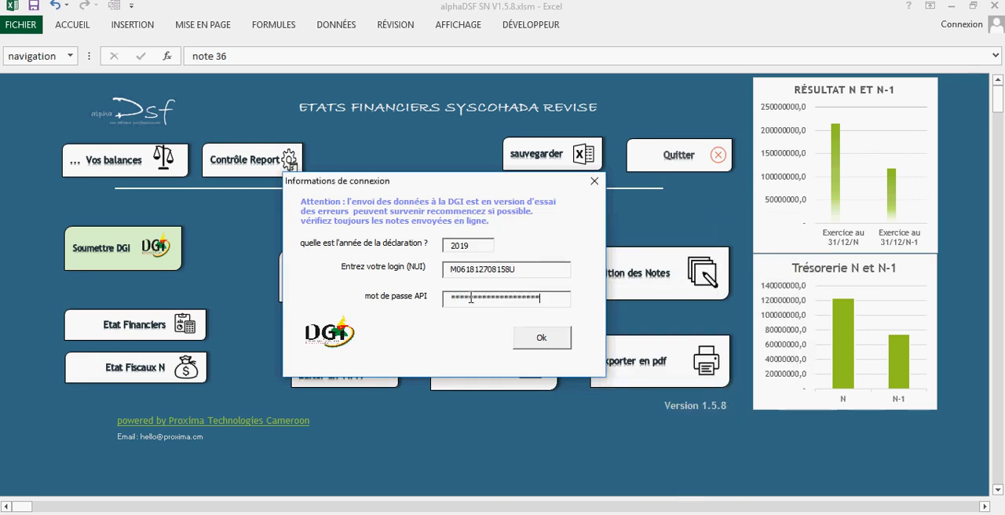
left_click(538, 342)
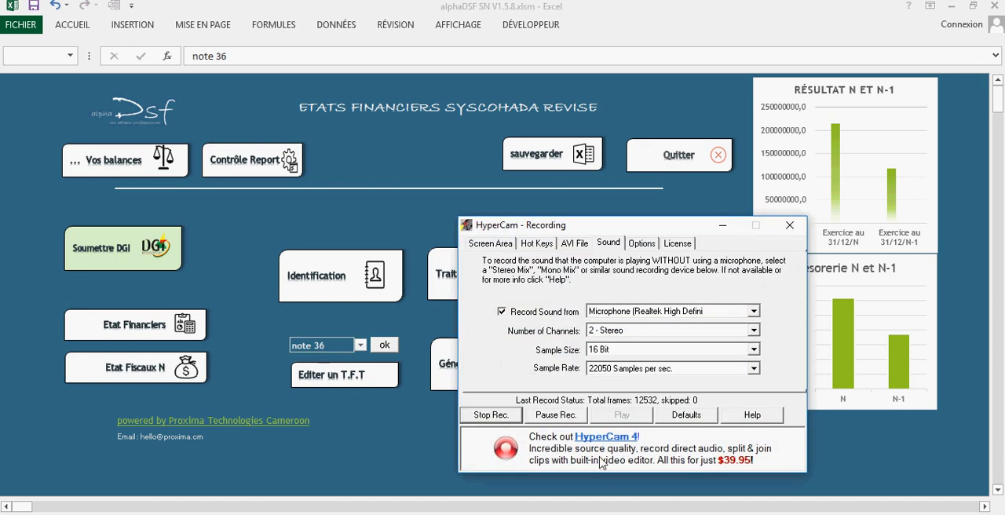
left_click(558, 416)
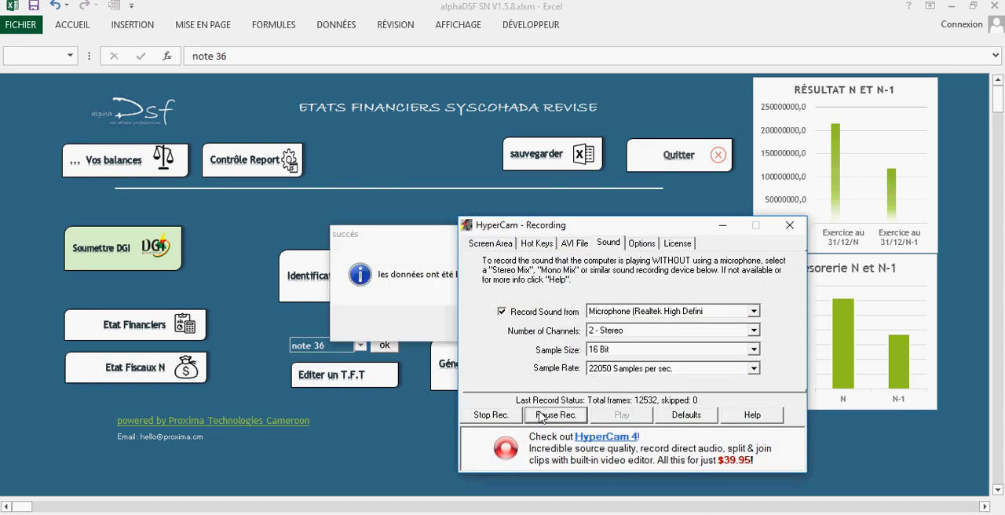
left_click(722, 225)
left_click_drag(450, 240, 397, 220)
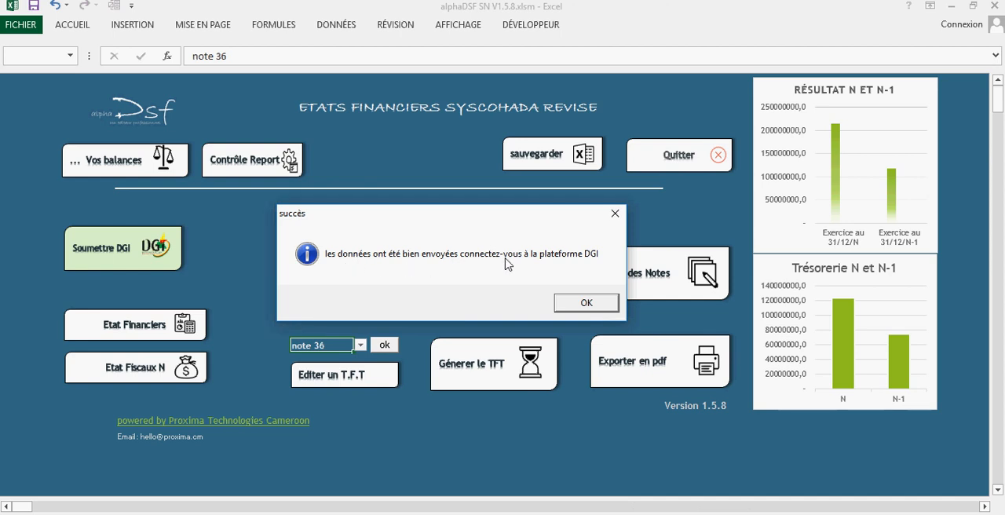
left_click(585, 303)
Review the transmission log from the connectivity check to the final entry, and close it.
left_click_drag(650, 350, 647, 192)
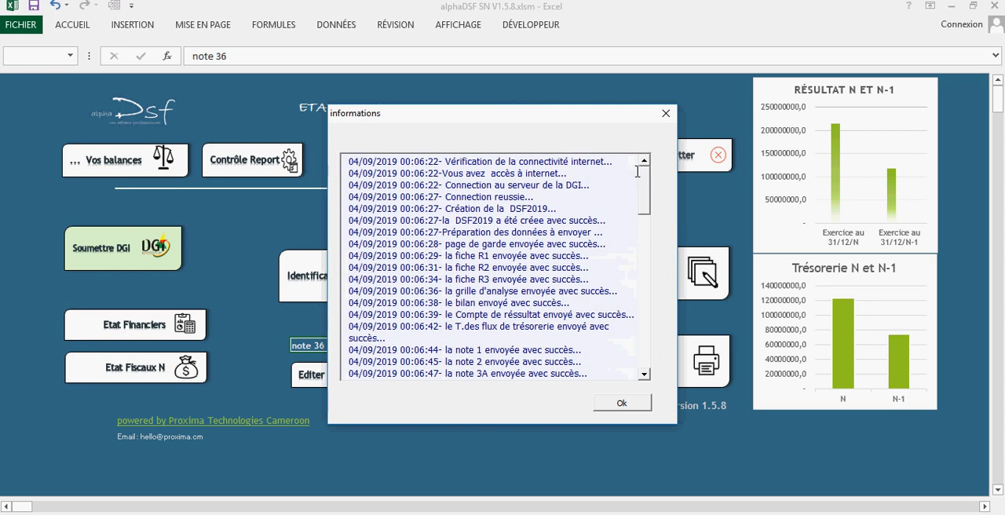
left_click_drag(642, 182, 637, 210)
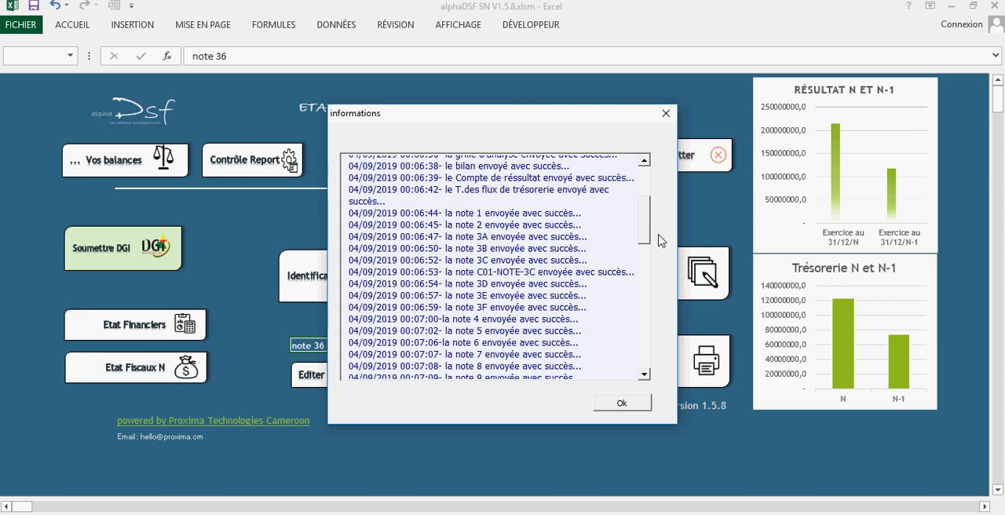
left_click_drag(641, 241, 642, 207)
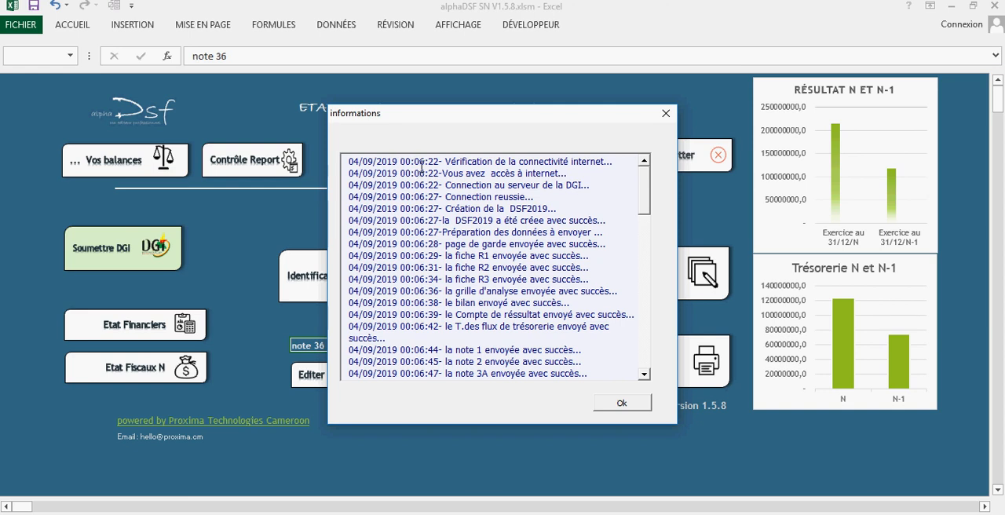
left_click_drag(646, 196, 633, 345)
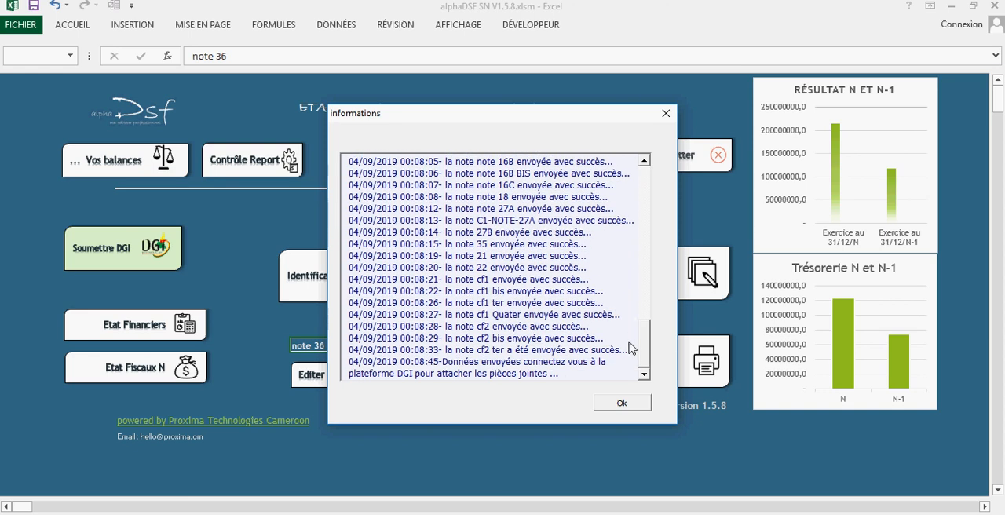
left_click(426, 366)
left_click_drag(642, 361, 640, 206)
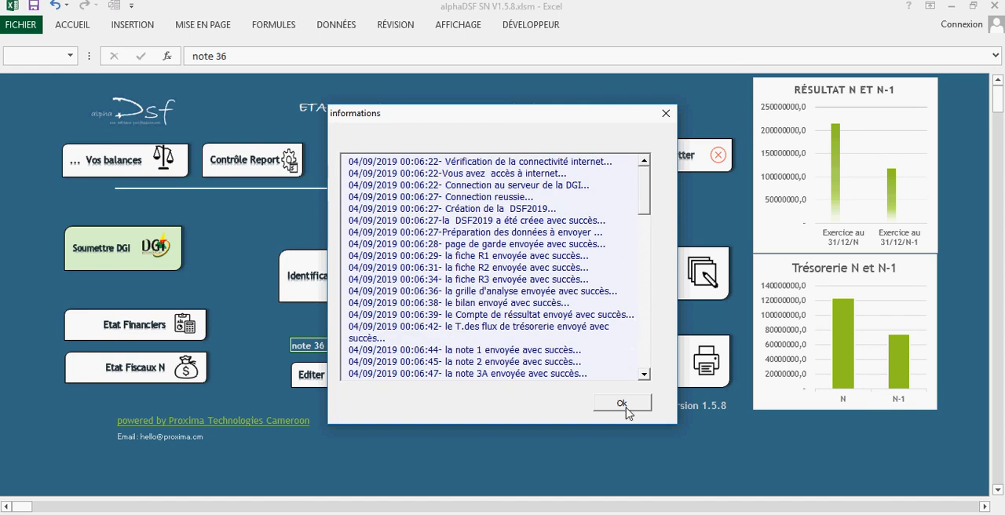
left_click(625, 405)
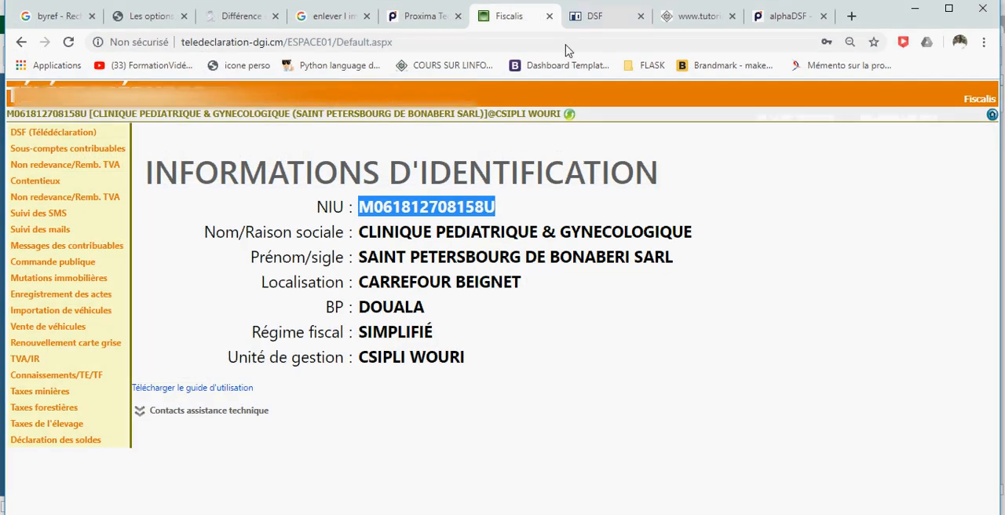
Switch to the DSF portal in the browser, reload the 2019 declaration list and open the DSF Normal declaration.
left_click(595, 17)
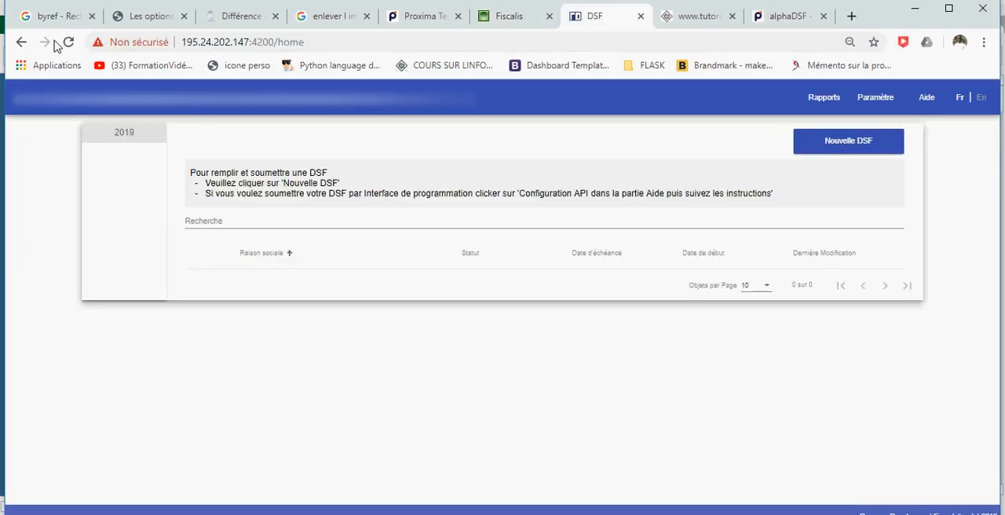
left_click(67, 42)
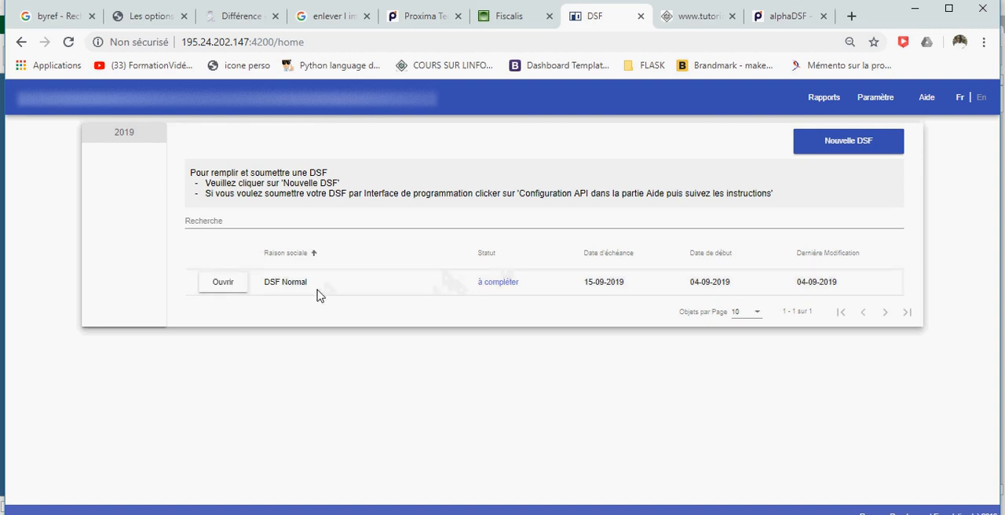
left_click(223, 289)
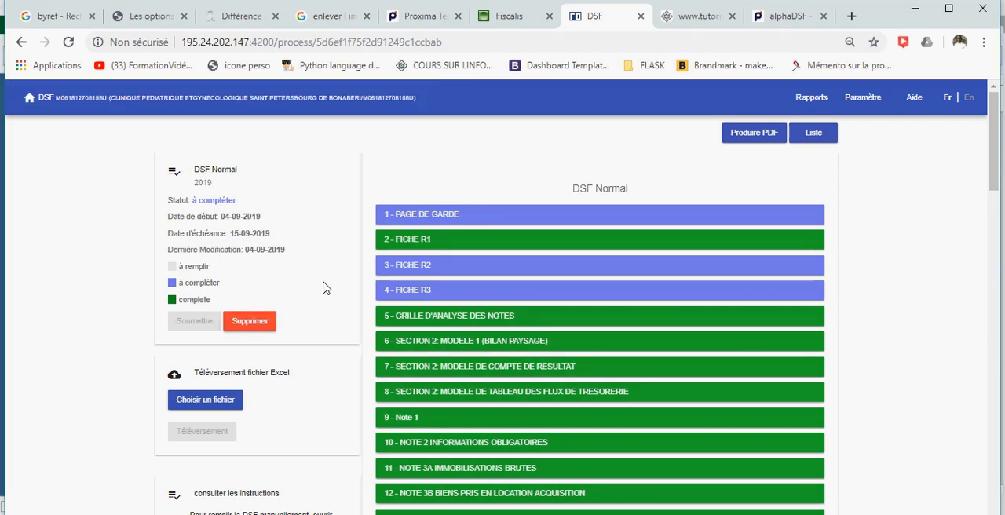
Examine the completion status of all pages in the DSF Normal declaration, from Page de garde to CF2 TER.
scroll(538, 220, "down", 5)
scroll(539, 220, "down", 13)
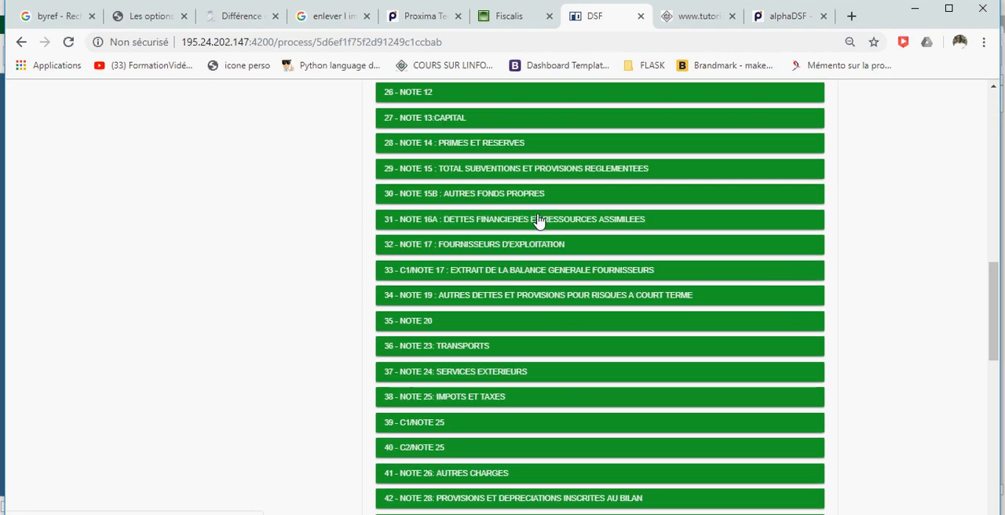
scroll(539, 220, "up", 16)
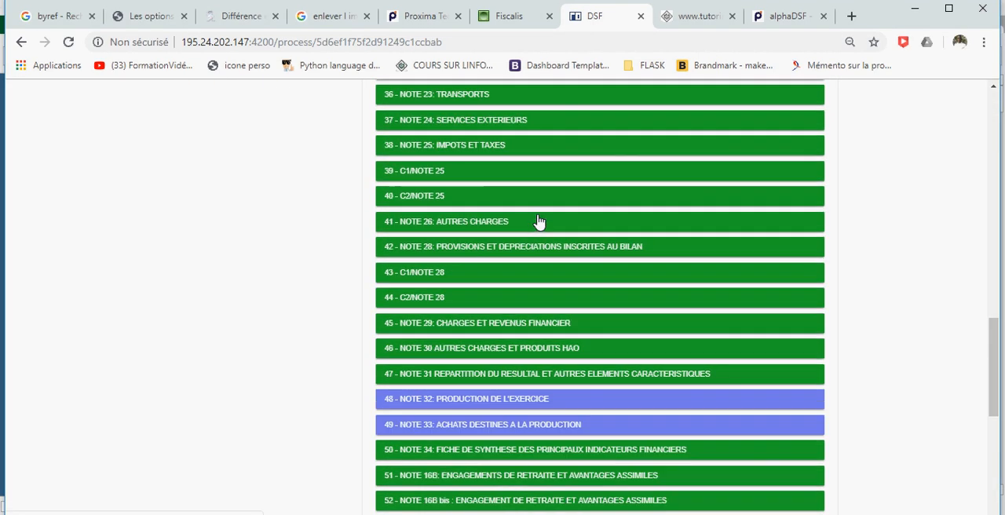
scroll(539, 221, "up", 2)
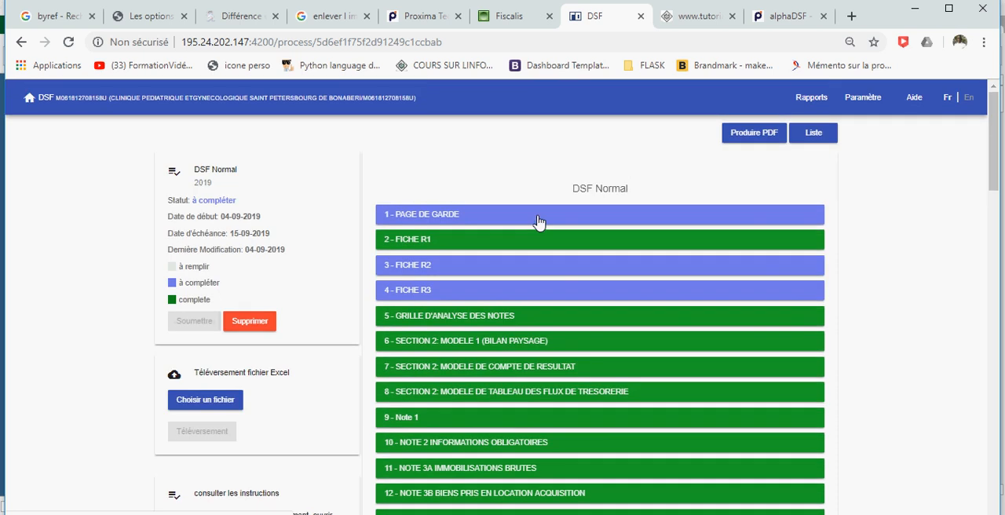
scroll(507, 280, "down", 12)
scroll(507, 280, "down", 5)
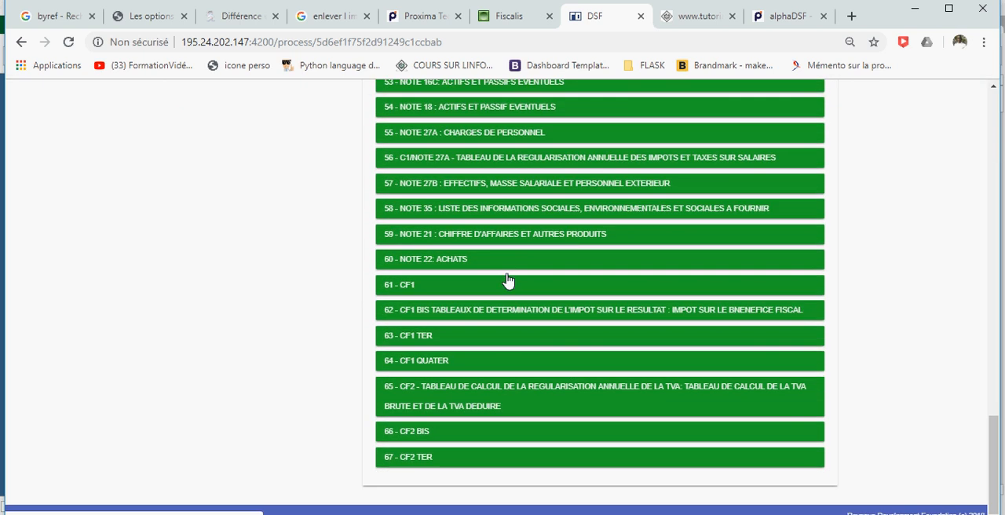
scroll(550, 263, "up", 3)
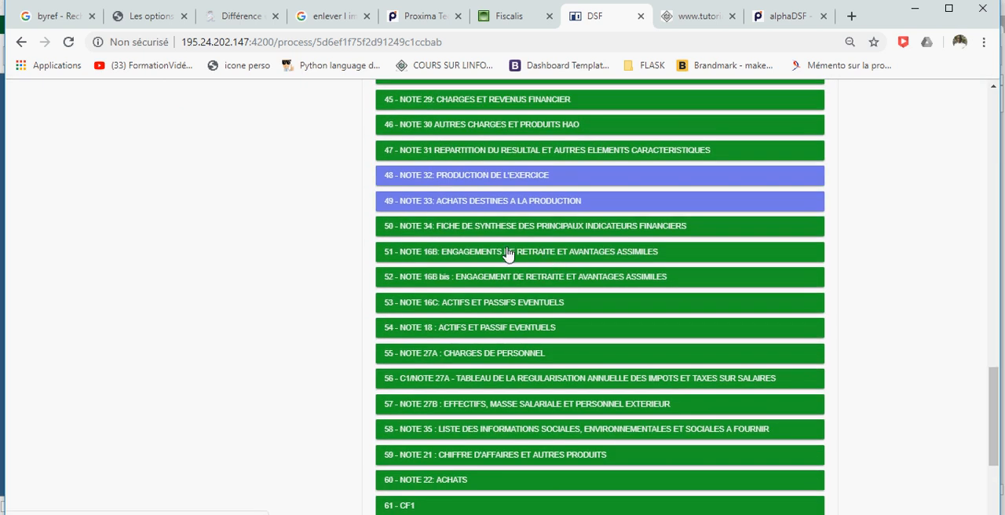
scroll(507, 256, "up", 11)
scroll(508, 253, "up", 2)
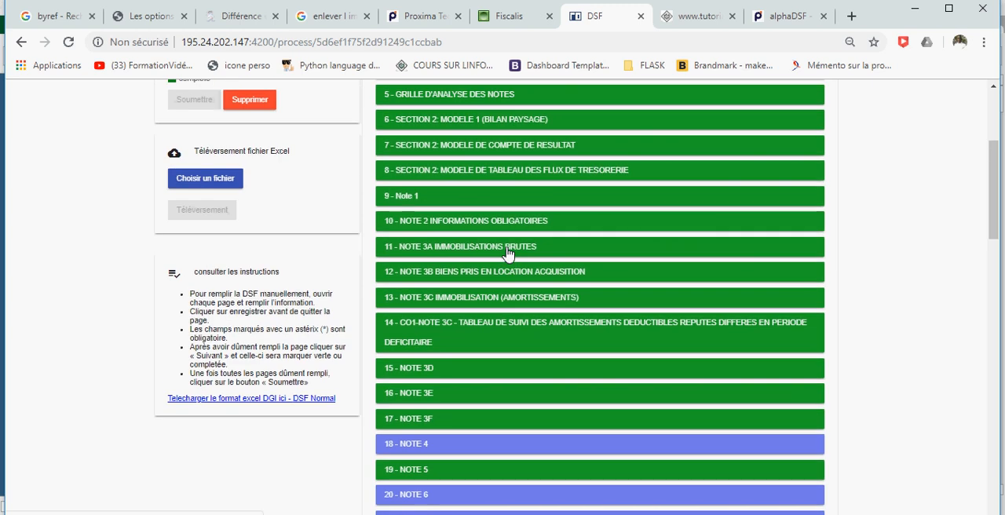
scroll(509, 258, "up", 3)
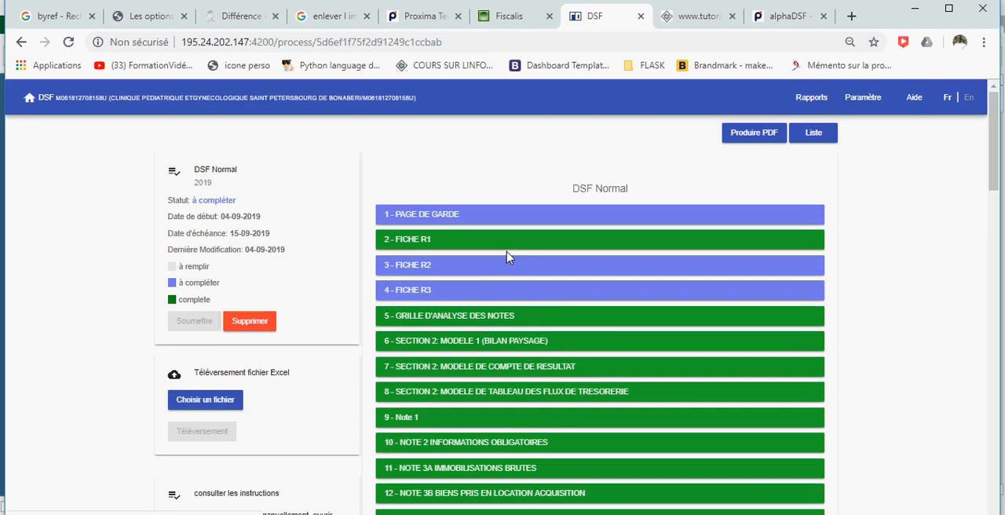
Open Section 2: Modele 1 (Bilan Paysage) and examine the Total General amounts for assets and liabilities.
scroll(579, 307, "down", 2)
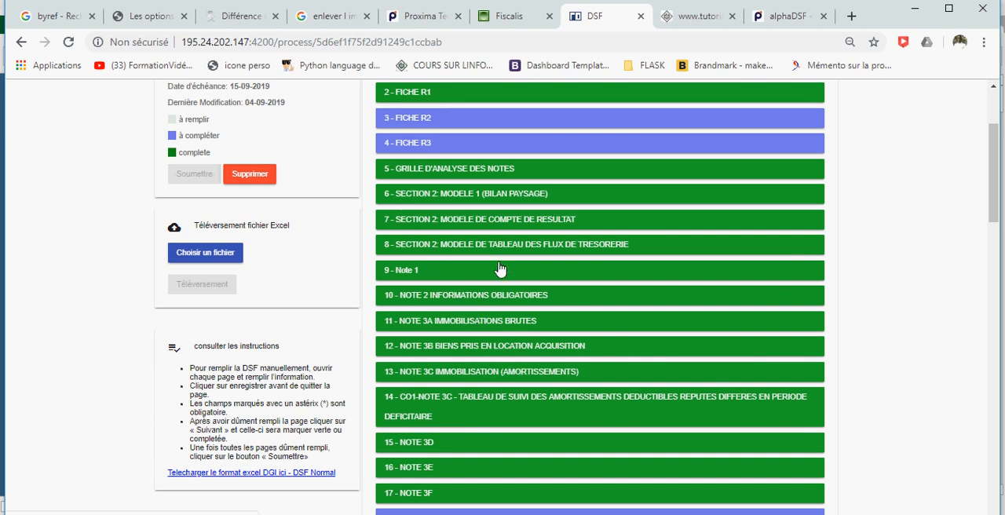
left_click(515, 205)
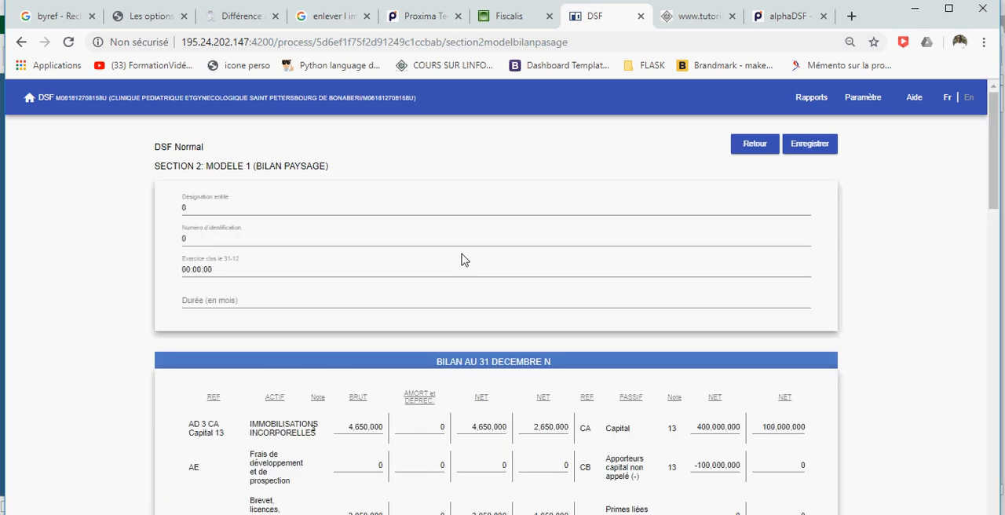
scroll(498, 276, "down", 10)
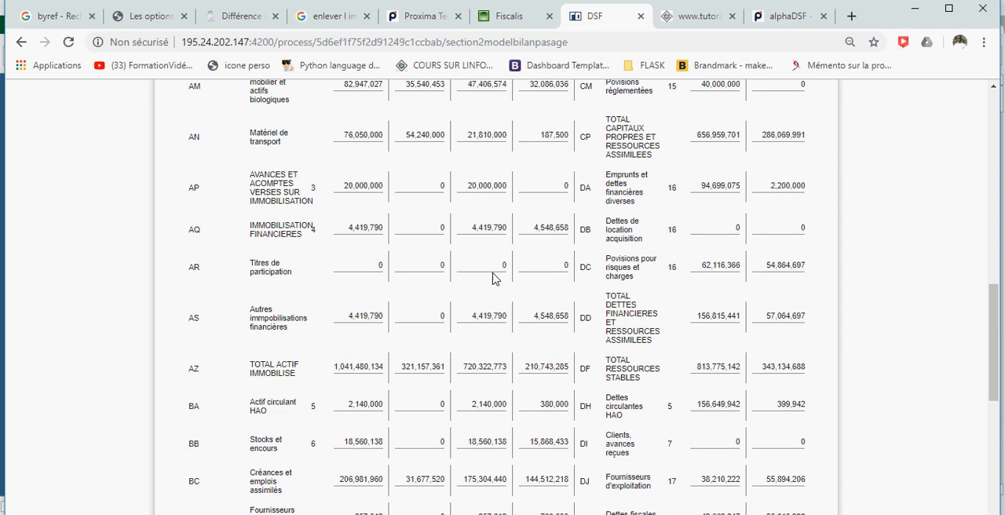
scroll(494, 278, "down", 7)
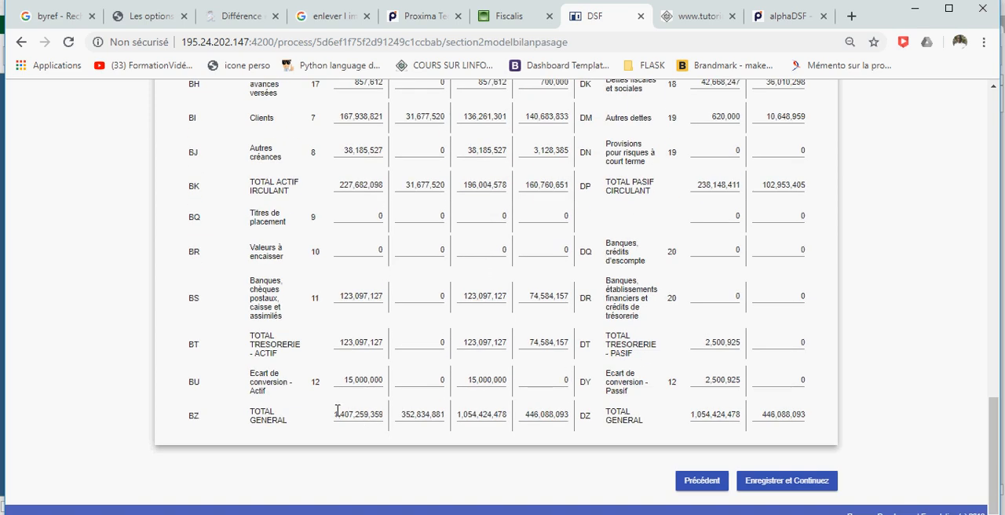
double_click(385, 416)
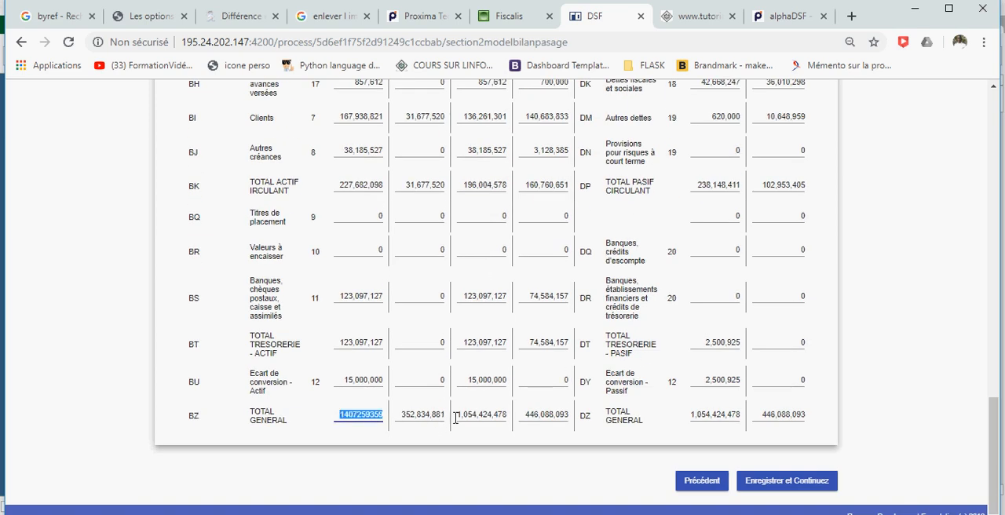
left_click(737, 415)
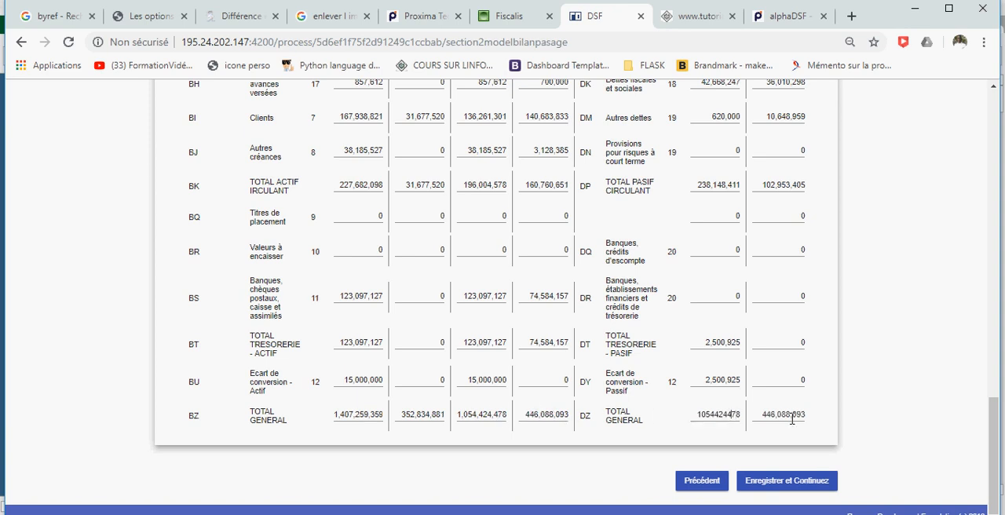
Switch to the alphaDSF workbook, open the Etats Financiers N and examine the balance sheet's Total General row for comparison.
mouse_move(494, 514)
left_click(527, 480)
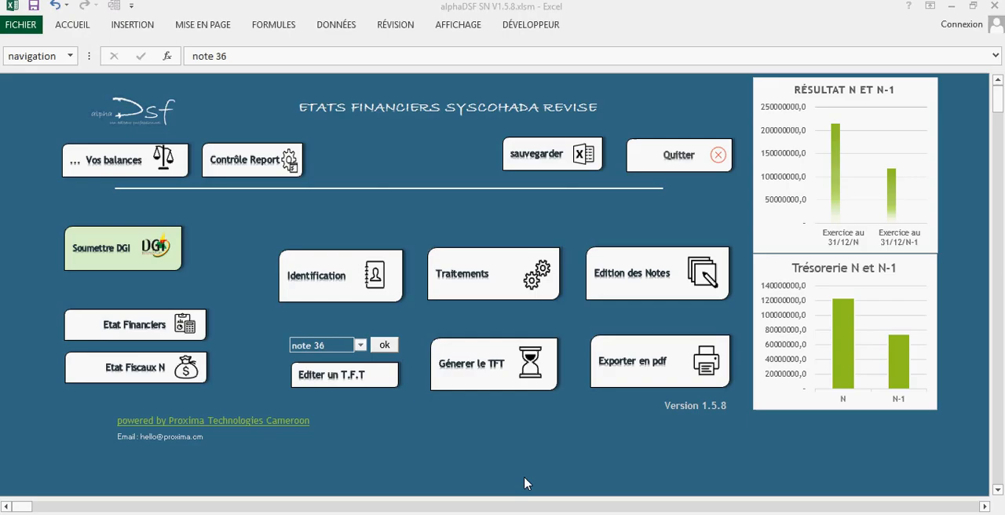
left_click(149, 325)
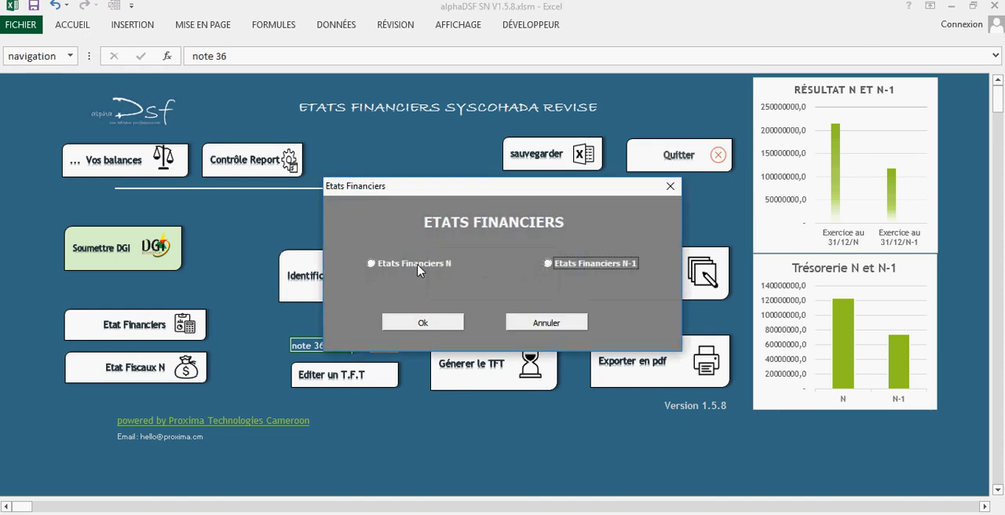
left_click(417, 266)
left_click(422, 322)
scroll(422, 314, "down", 8)
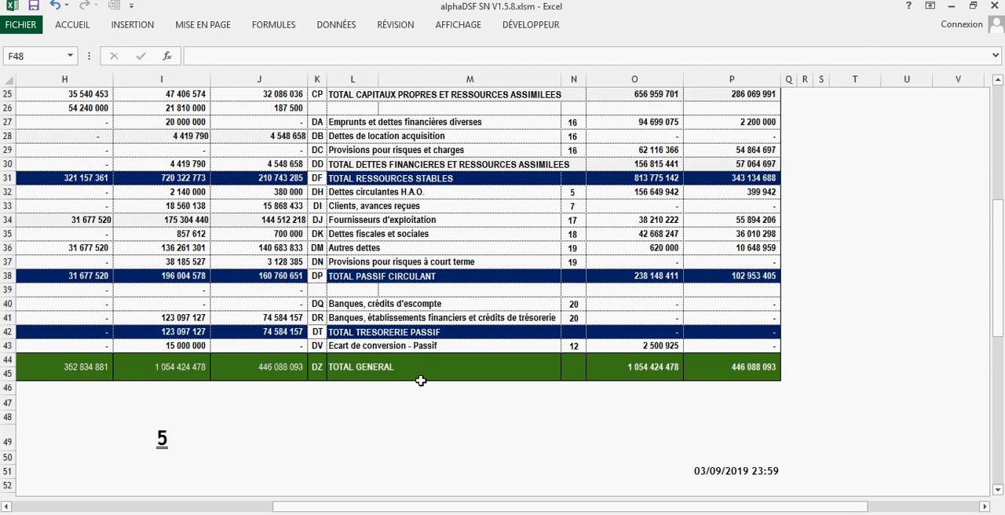
Switch to the DSF portal in the browser, review the Modele 1 (Bilan Paysage) amounts and return to the declaration list.
key("alt+Tab")
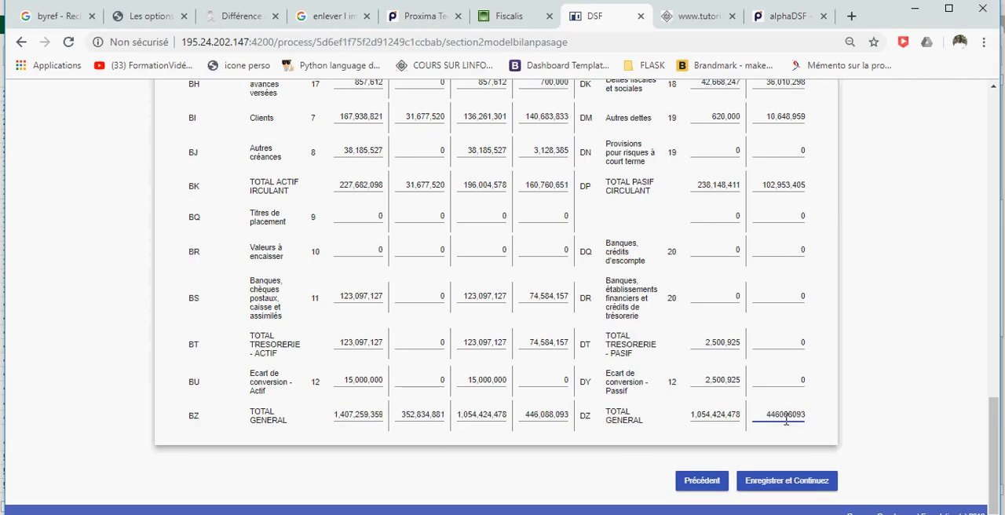
scroll(786, 420, "up", 6)
scroll(351, 355, "up", 4)
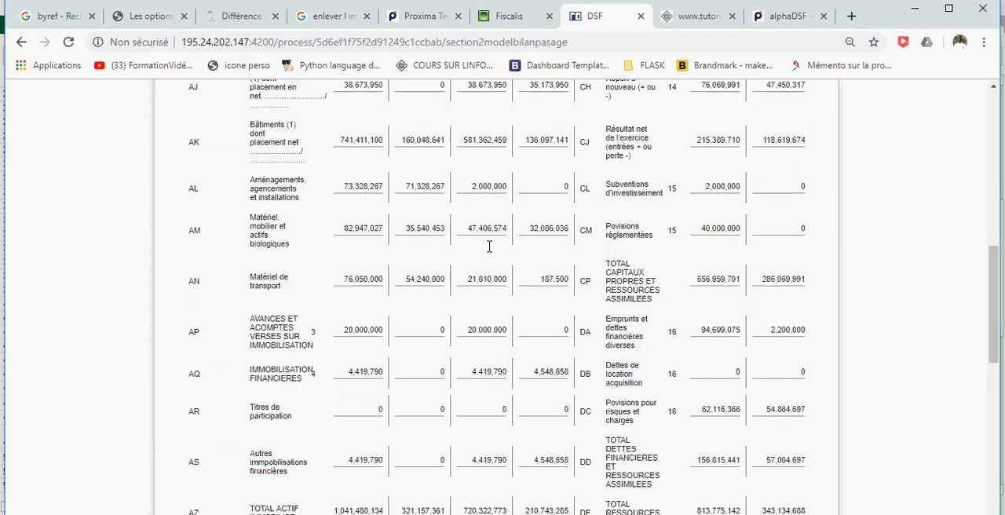
scroll(382, 252, "up", 5)
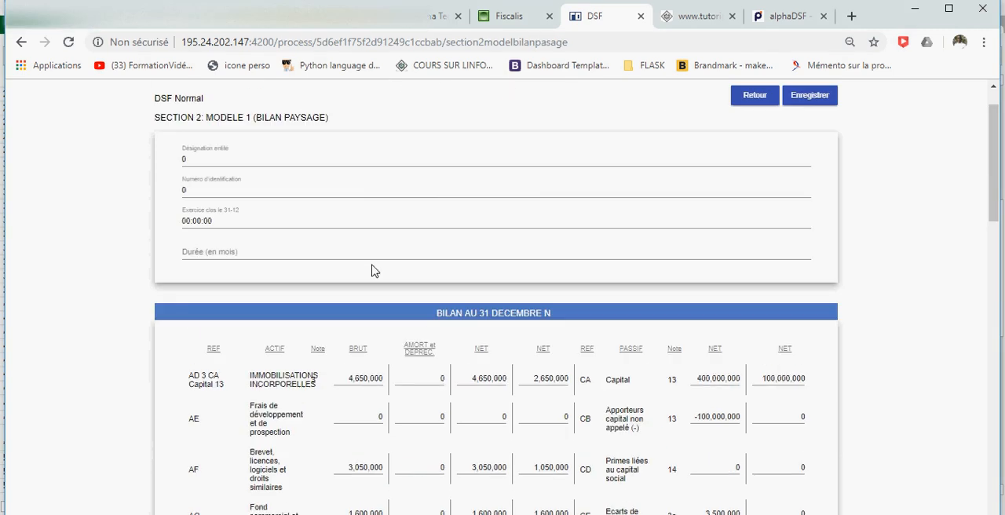
left_click(813, 97)
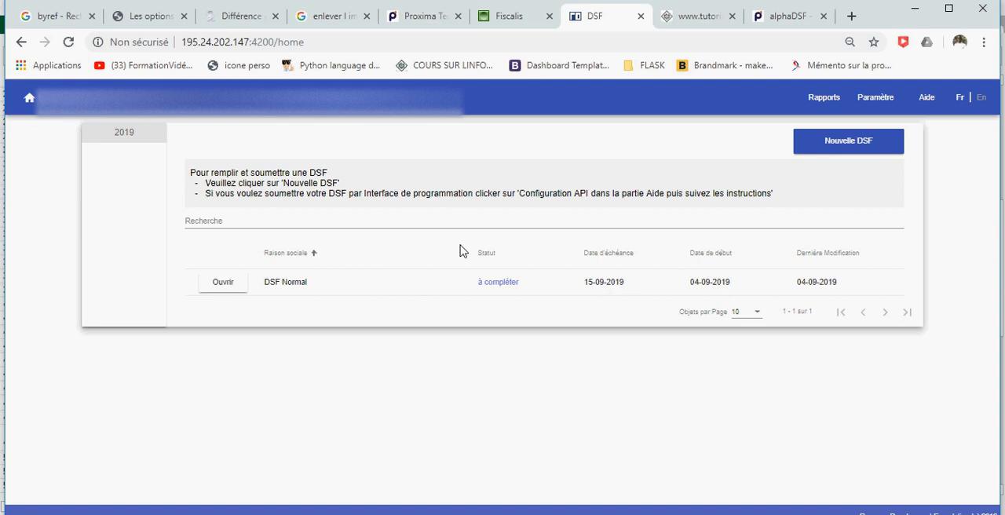
Reopen the DSF Normal declaration and examine the completion status of its pages again, including Notes 32 and 33.
left_click(224, 284)
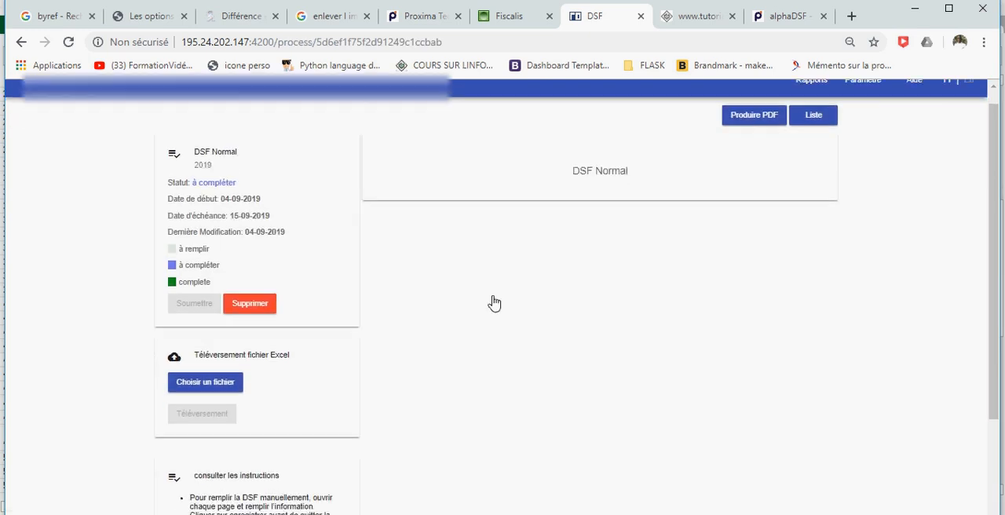
scroll(494, 303, "down", 6)
scroll(502, 295, "down", 13)
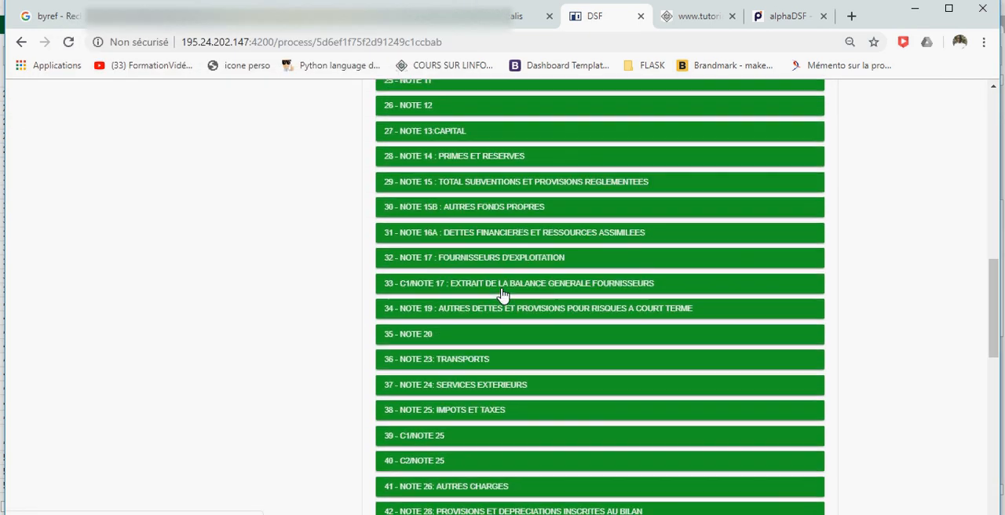
scroll(502, 294, "up", 20)
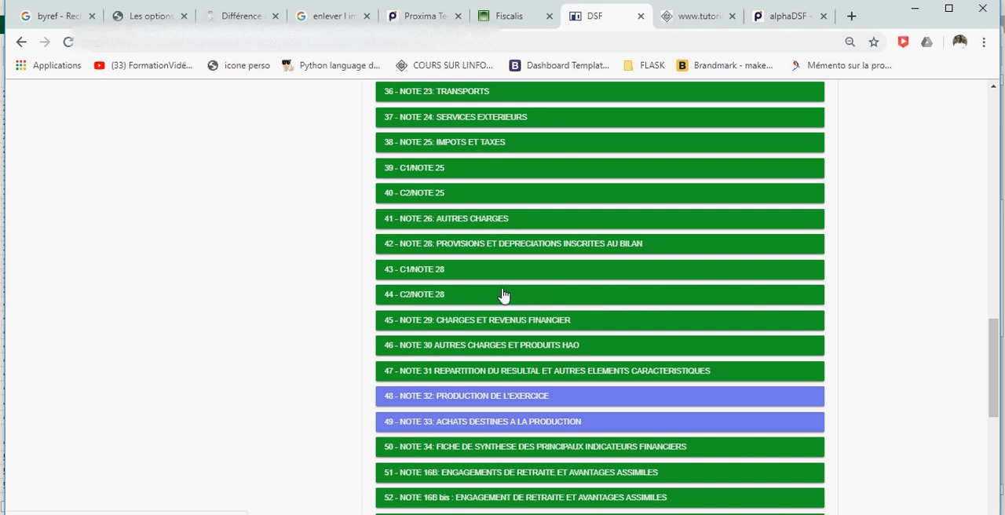
scroll(503, 295, "down", 7)
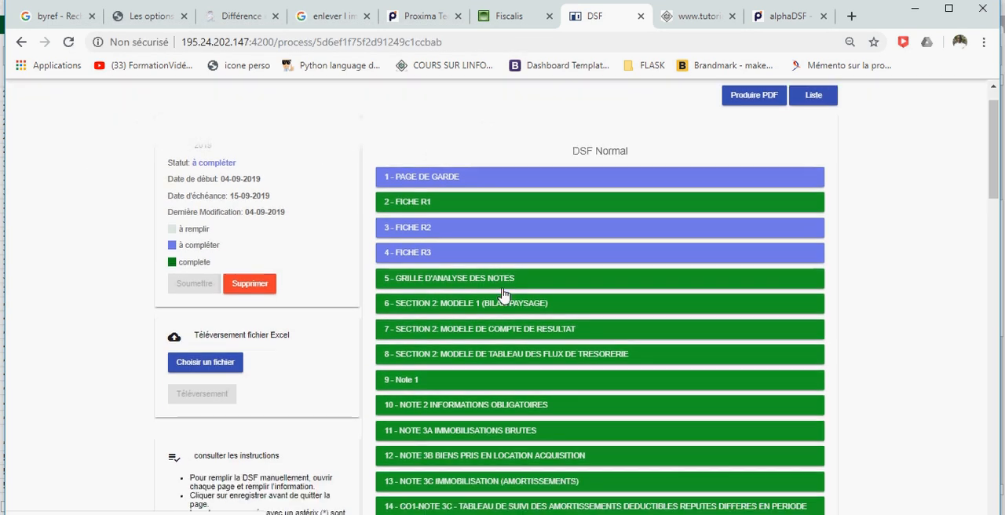
scroll(503, 298, "down", 4)
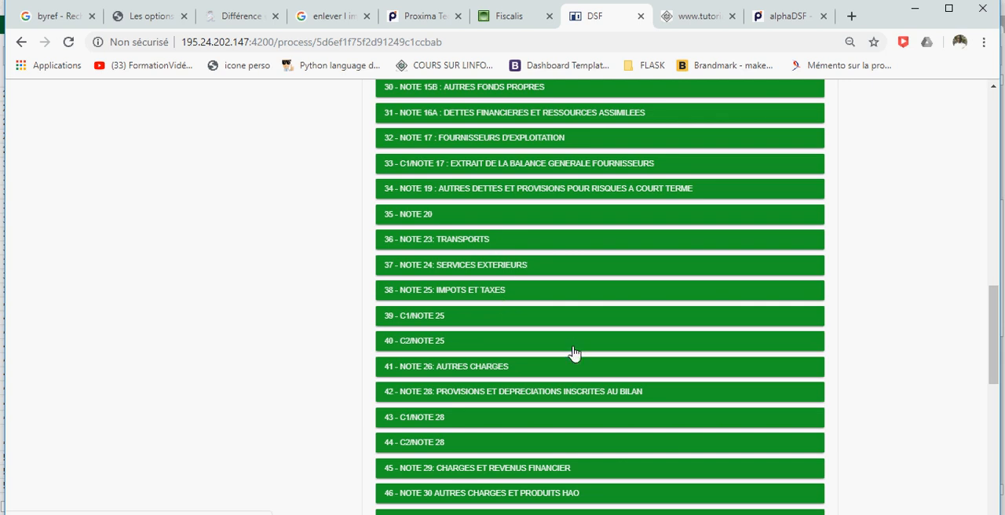
Switch to the alphaDSF SN V1.5.8 workbook and return from the balance sheet to its main menu.
mouse_move(488, 513)
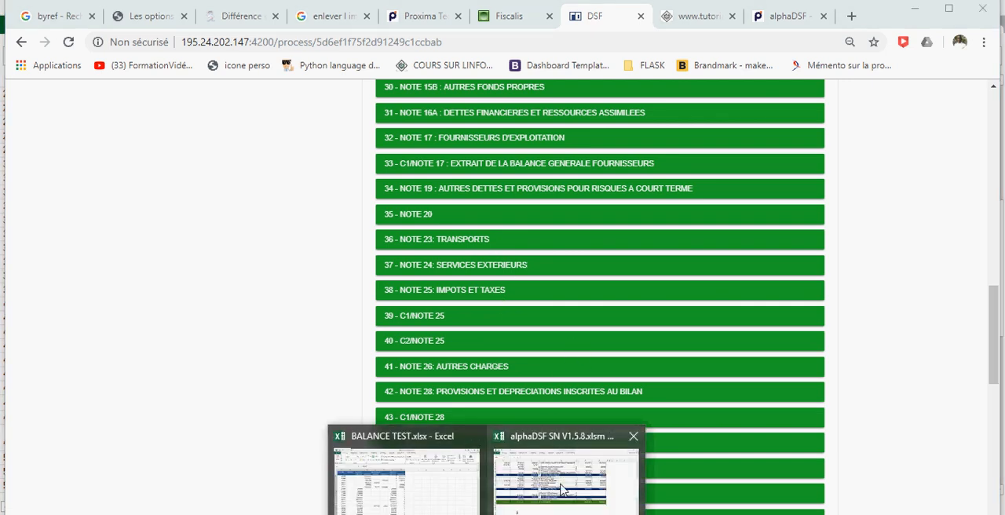
left_click(469, 480)
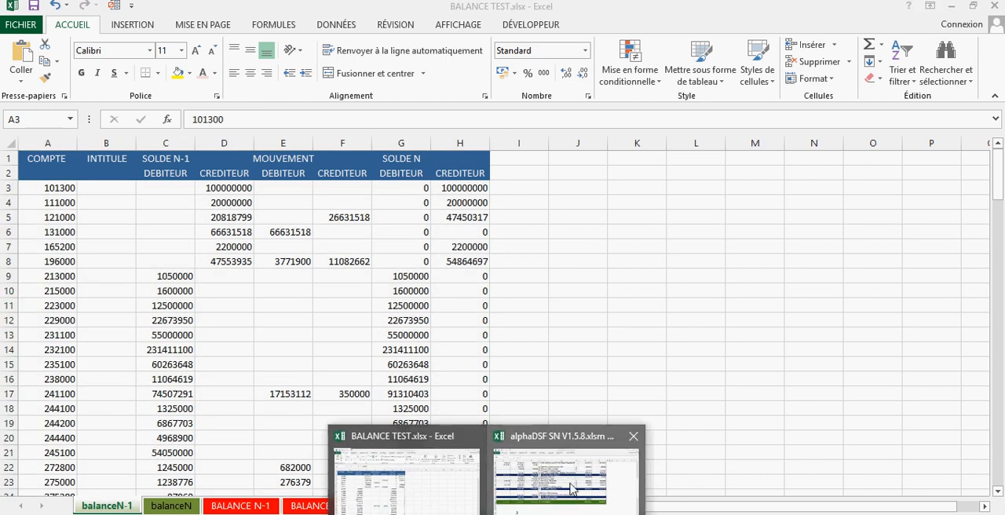
left_click(572, 484)
left_click(864, 111)
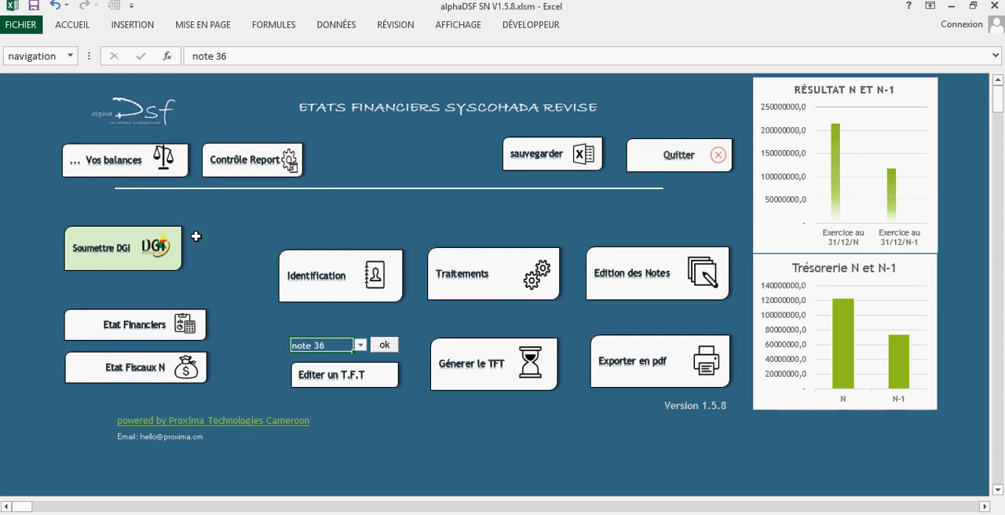
left_click(195, 236)
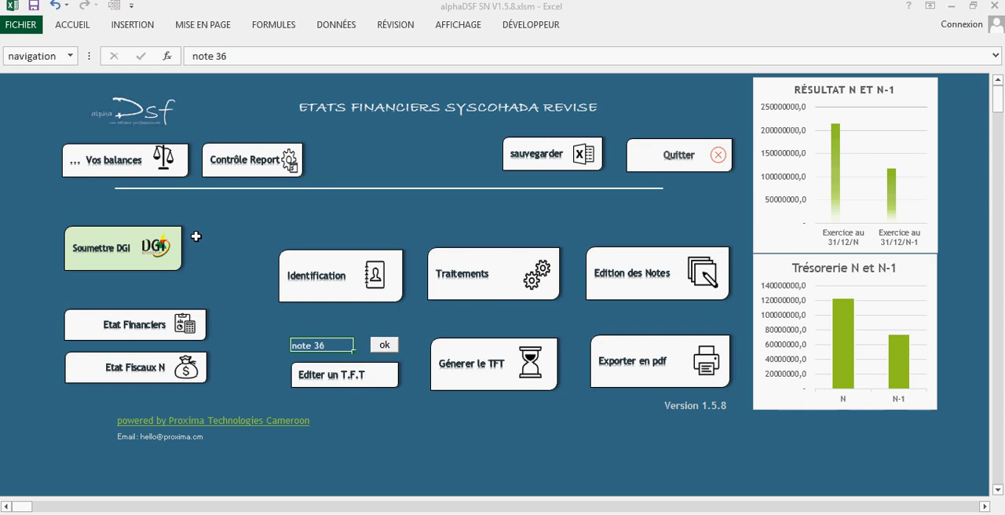
Open the Etat Fiscaux N, examine the CF1 table from accounting result to fiscal result, and return to the main menu.
left_click(181, 369)
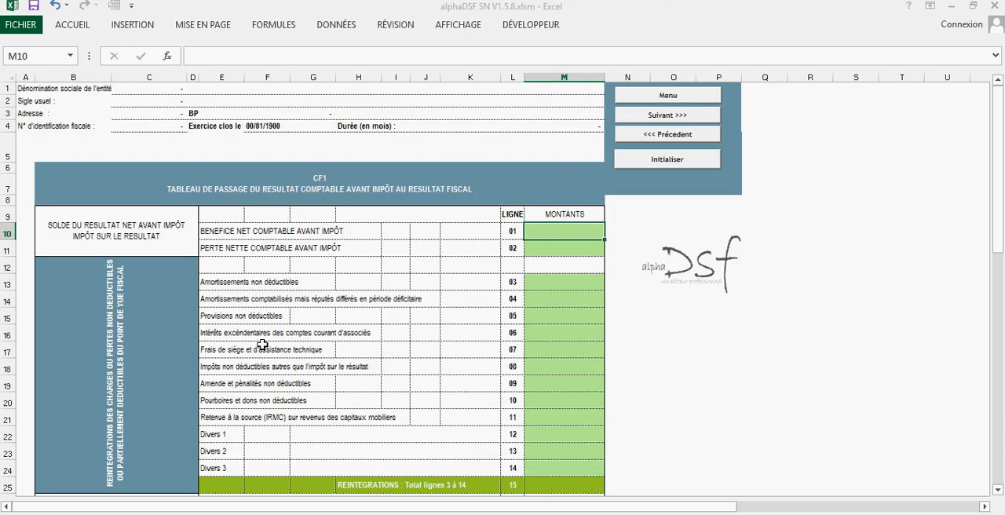
left_click(667, 97)
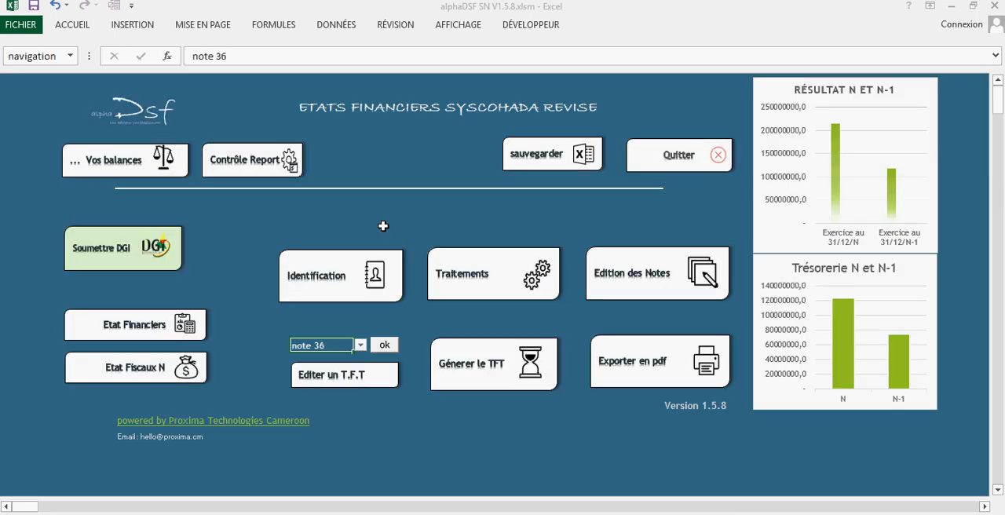
left_click(150, 377)
scroll(427, 335, "down", 10)
scroll(439, 333, "up", 9)
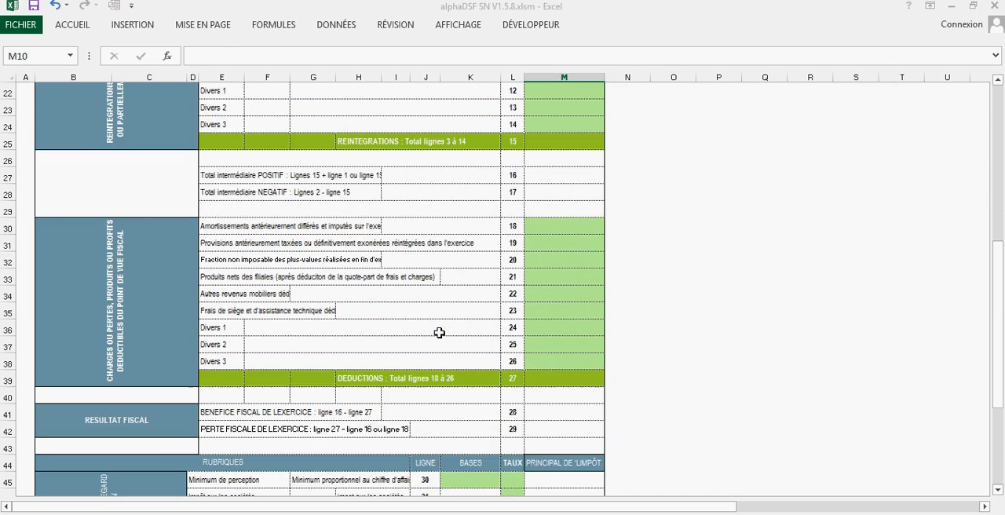
scroll(438, 333, "up", 1)
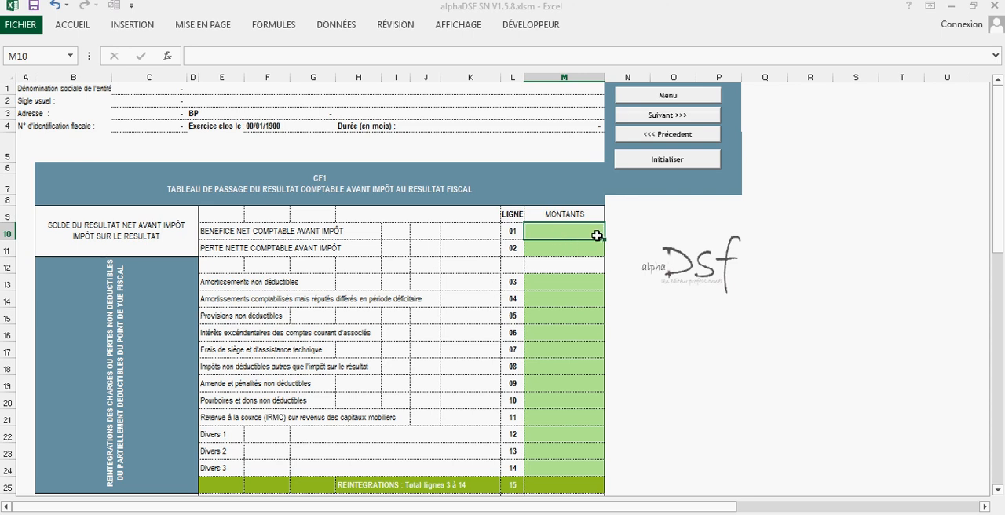
left_click(696, 101)
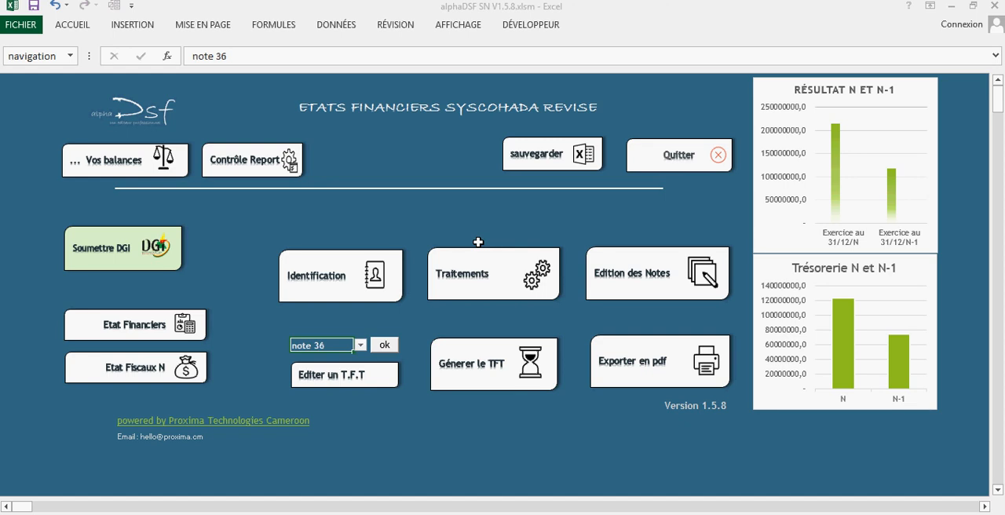
Try to export the financial statements to PDF and dismiss the export message.
left_click(633, 345)
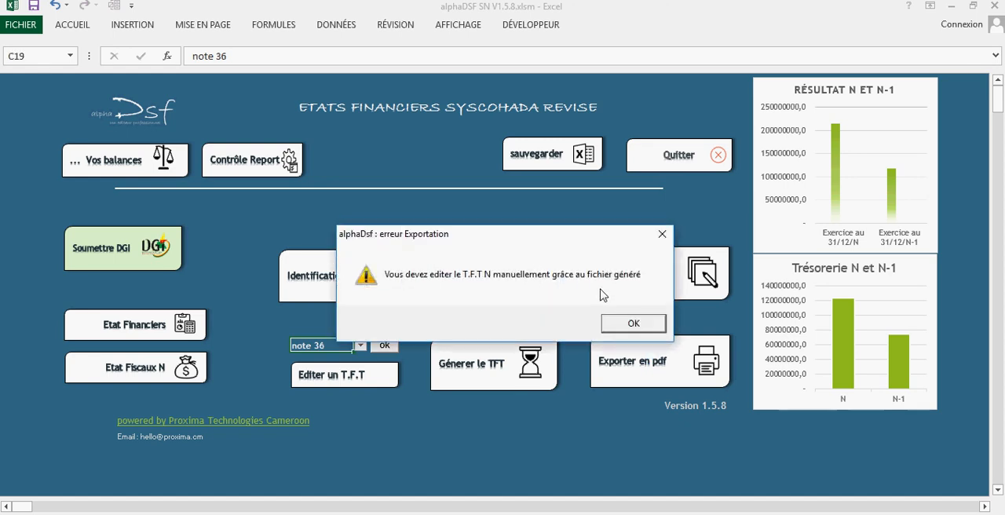
left_click_drag(562, 238, 484, 247)
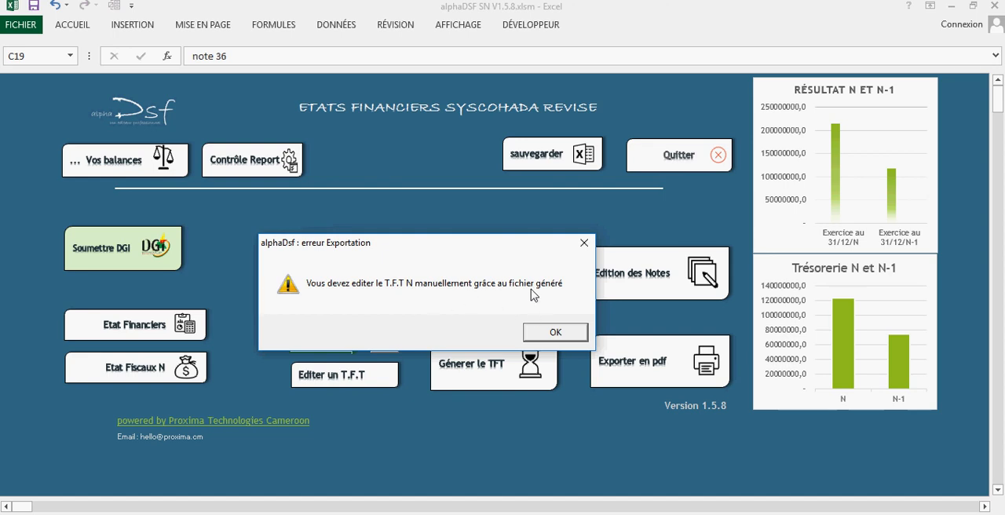
left_click(577, 336)
left_click(634, 325)
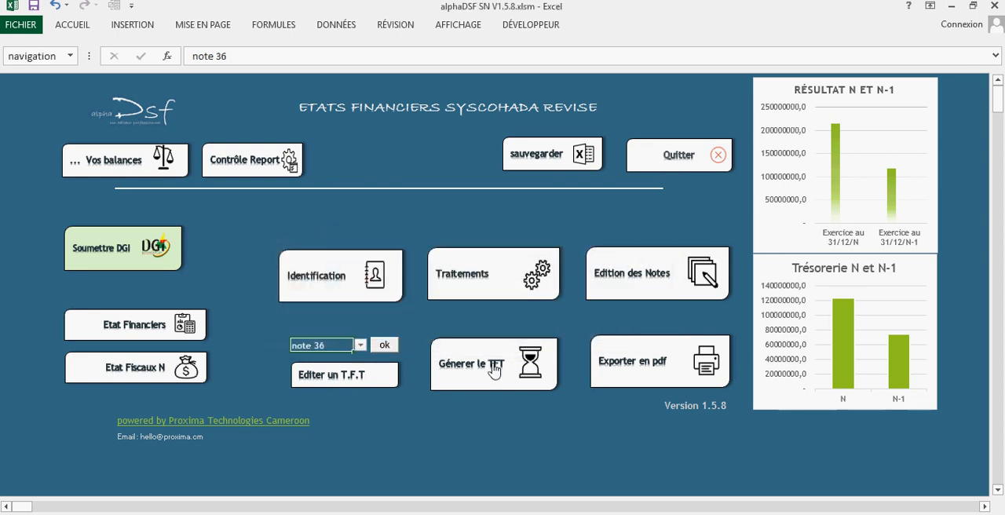
Open the cash flow table for exercice N in edit mode, examine its input cells and return to the main menu.
left_click(331, 376)
left_click(445, 273)
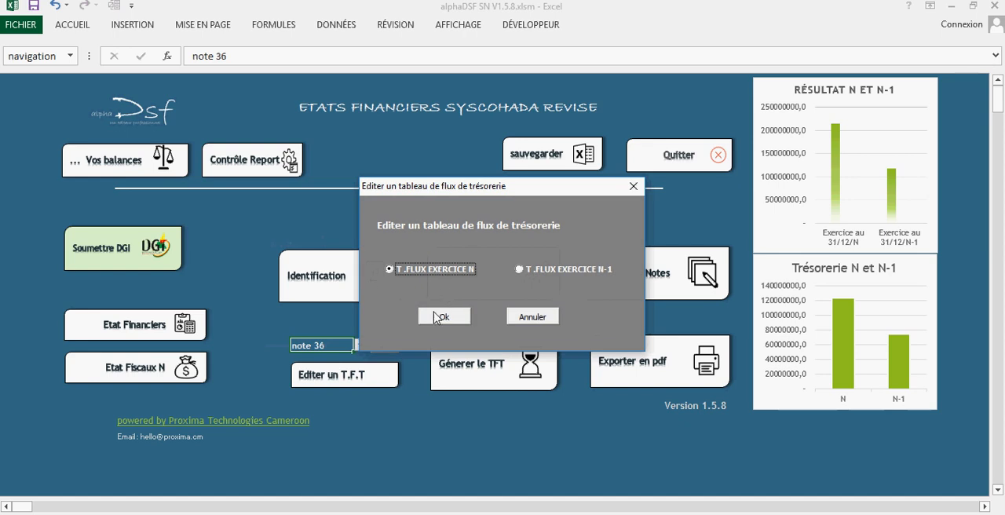
left_click(434, 315)
scroll(442, 275, "down", 2)
left_click(434, 197)
left_click(406, 258)
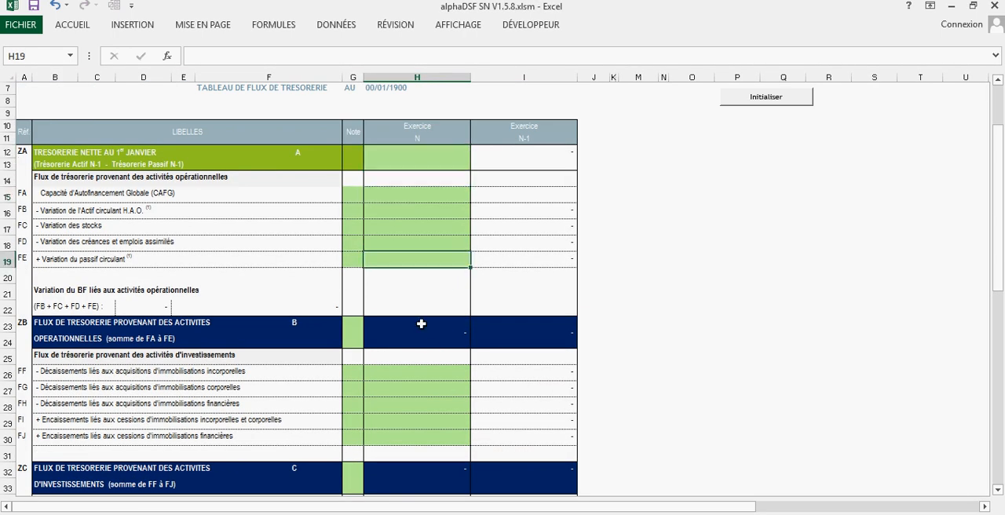
scroll(451, 345, "up", 2)
left_click(759, 111)
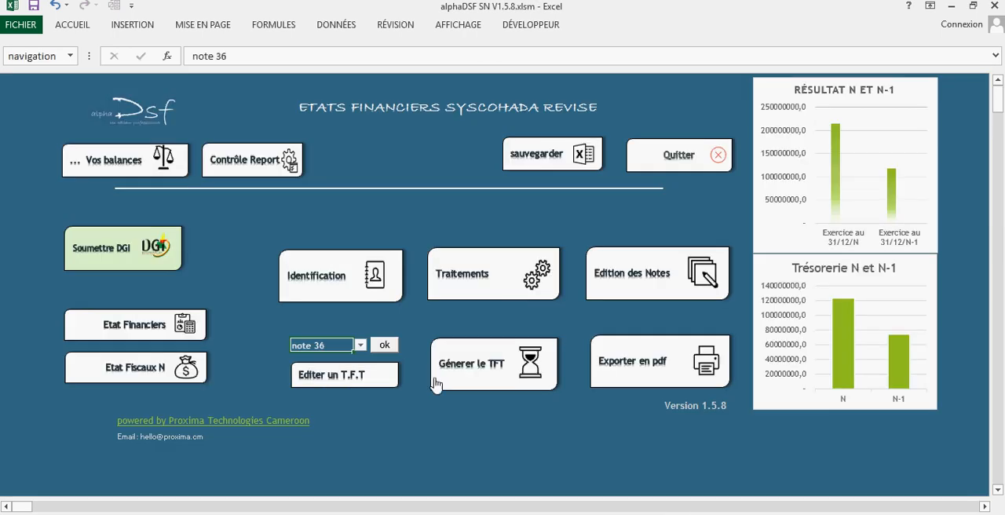
Generate the cash flow table (T.F.T) for exercice N and acknowledge the message.
left_click(434, 381)
left_click(467, 271)
left_click(442, 323)
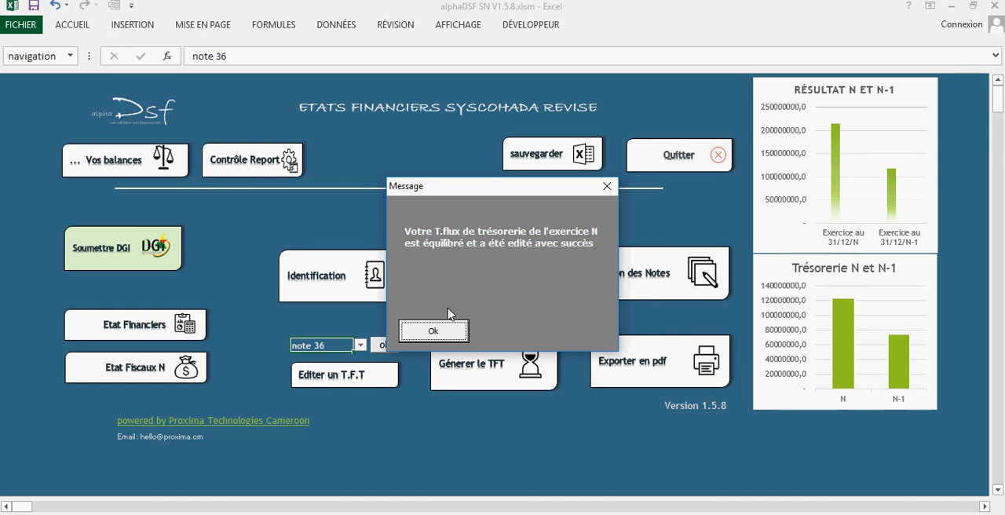
left_click_drag(492, 190, 377, 170)
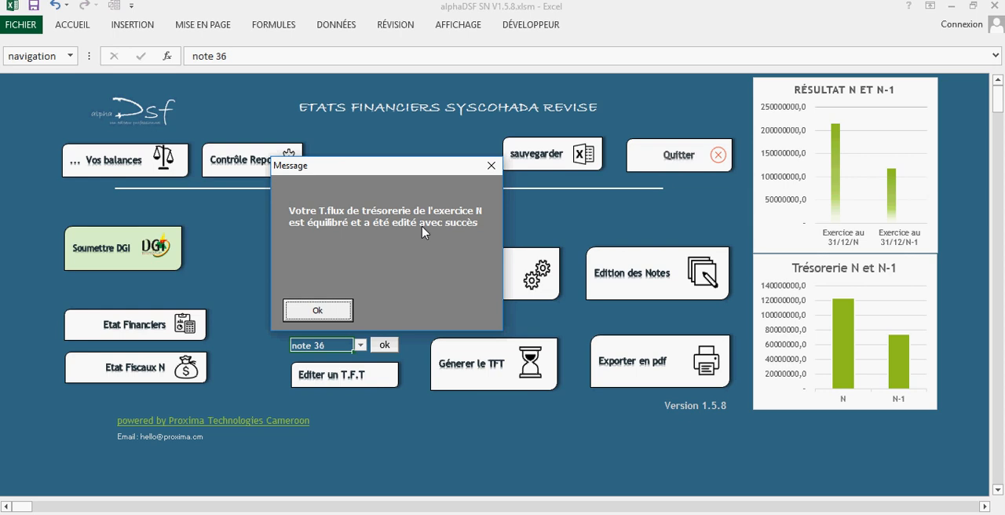
left_click(321, 313)
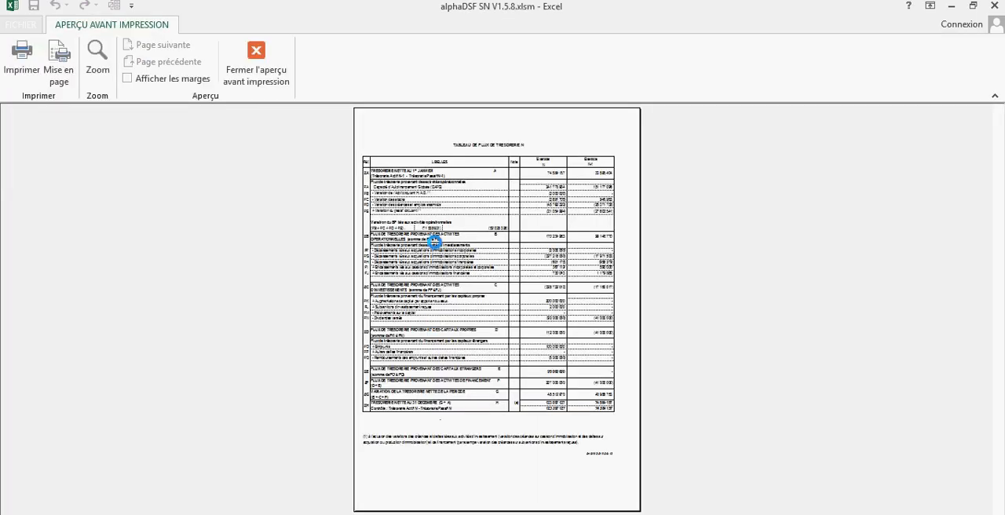
Examine the print preview of the generated exercice N cash flow table and close the preview.
left_click(438, 257)
scroll(455, 266, "down", 10)
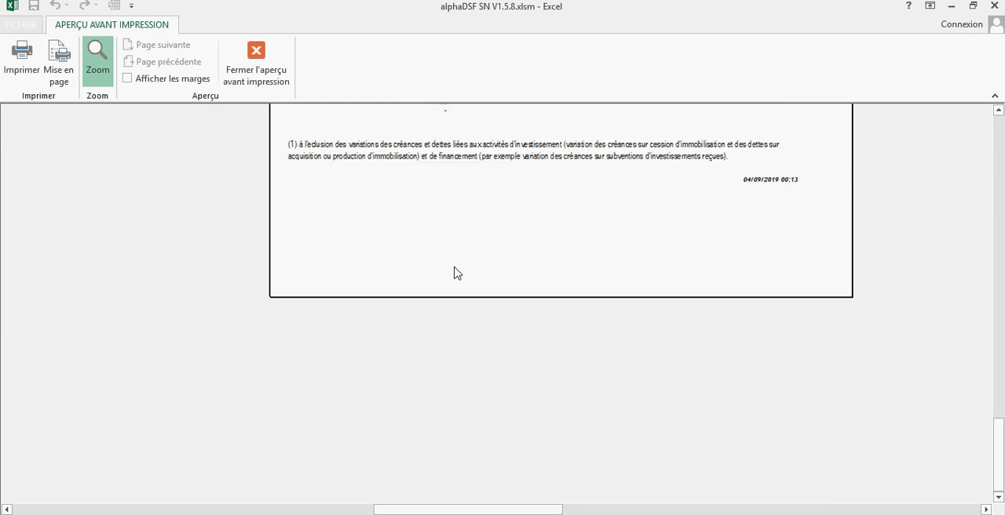
scroll(455, 272, "up", 4)
left_click(251, 76)
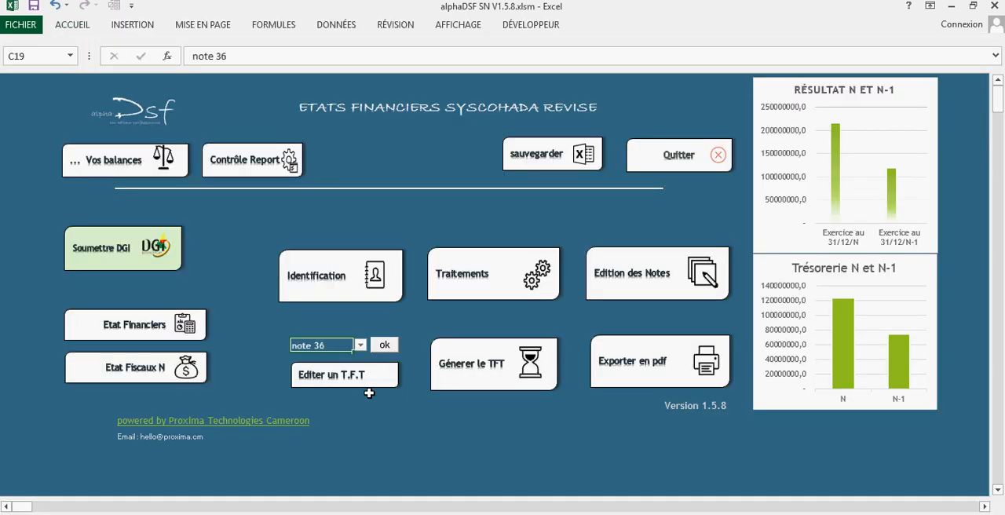
Open the exercice N cash flow table in edit mode, check its filled-in amounts down to loan repayments, and return to the main menu.
left_click(366, 378)
left_click(444, 317)
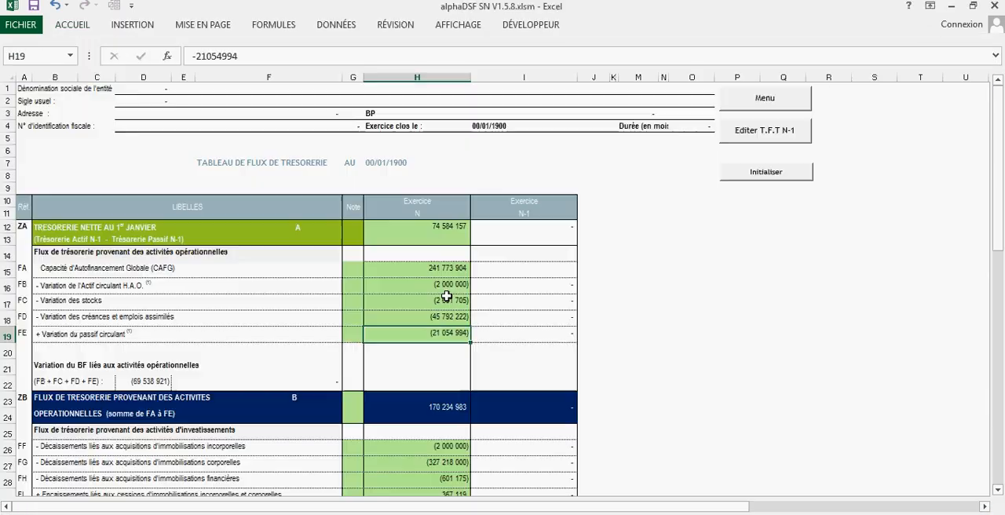
scroll(433, 326, "down", 8)
left_click(422, 411)
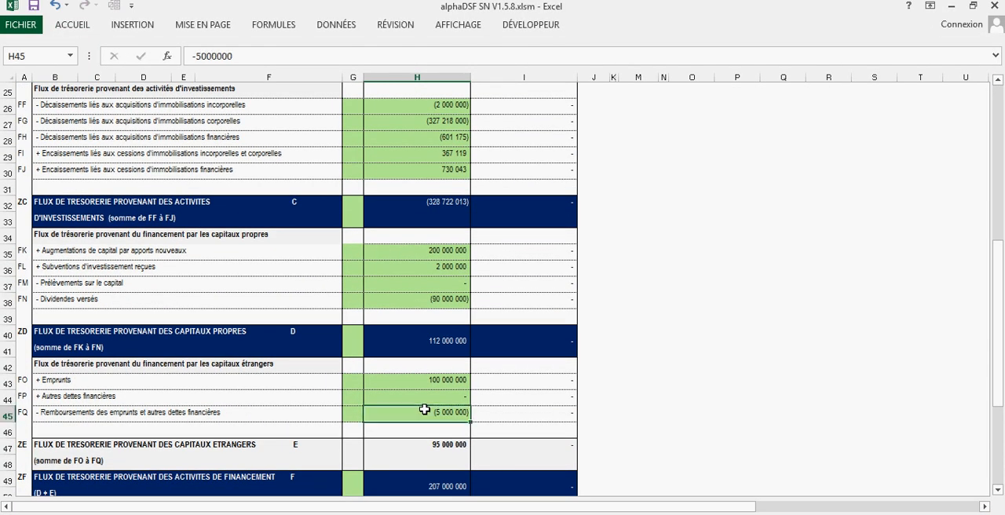
scroll(431, 384, "up", 8)
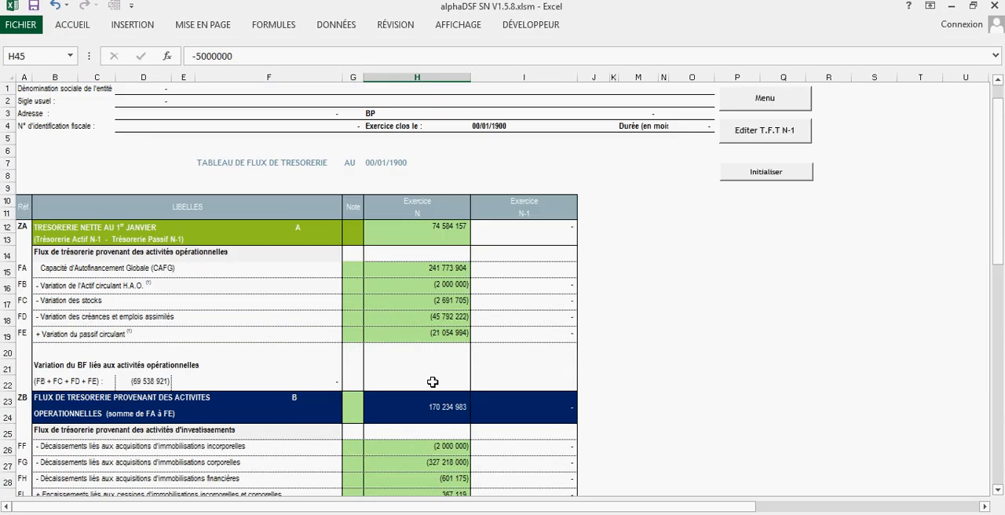
left_click(752, 107)
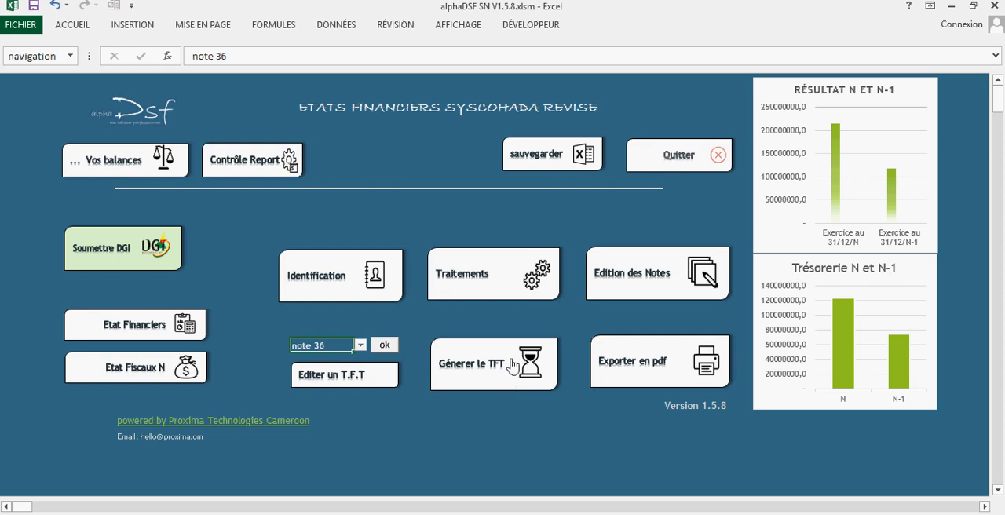
Try the PDF export of the financial statements again and dismiss the message about the N-1 table.
left_click(634, 368)
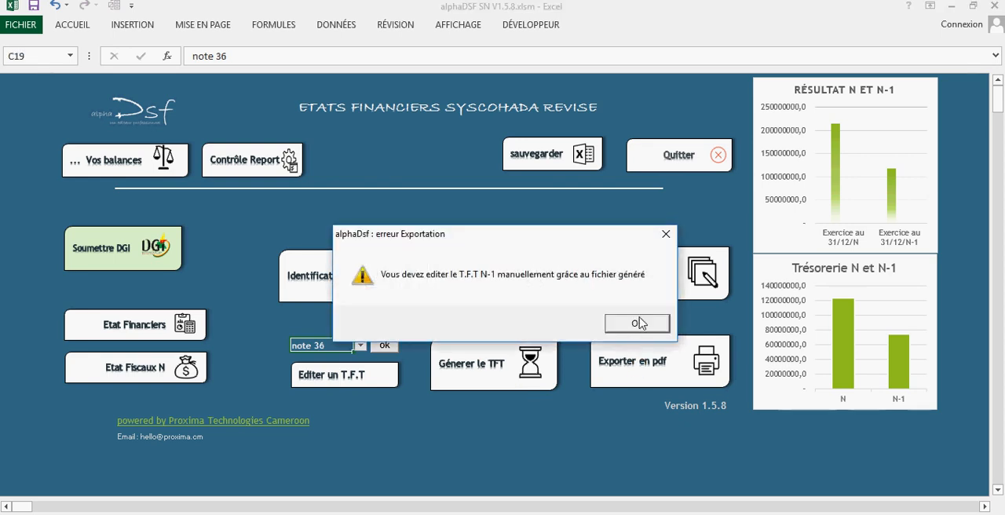
left_click(639, 323)
Generate the cash flow table for exercice N-1, acknowledge the message, and close its print preview.
left_click(507, 357)
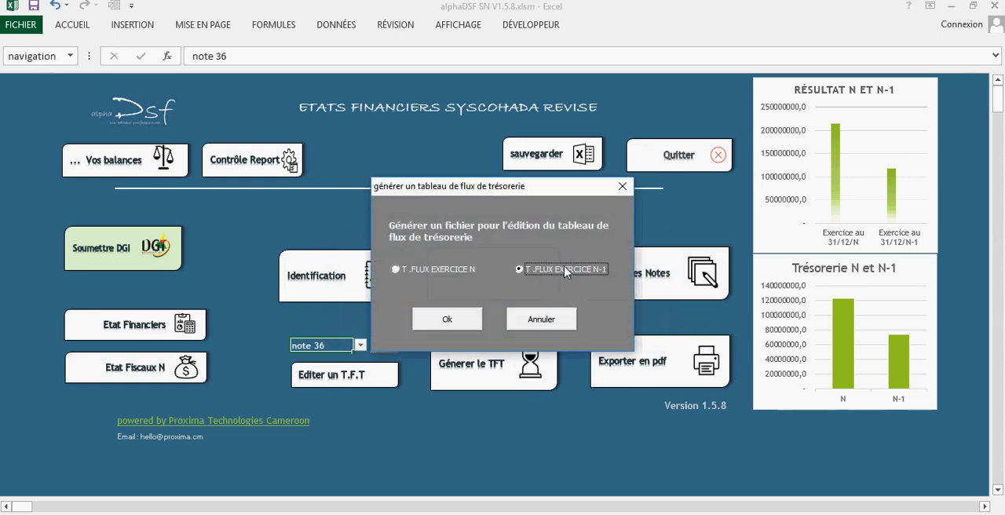
left_click(460, 318)
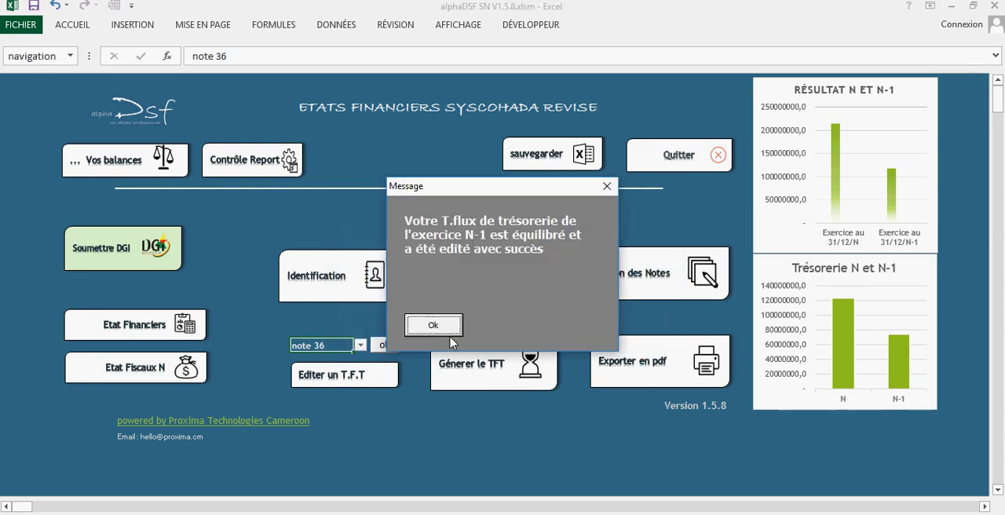
left_click(450, 328)
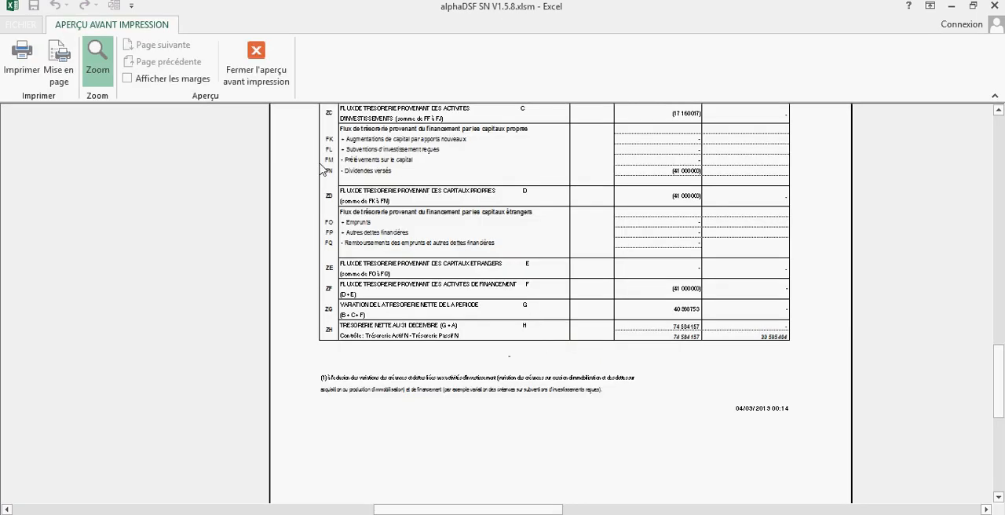
left_click(256, 63)
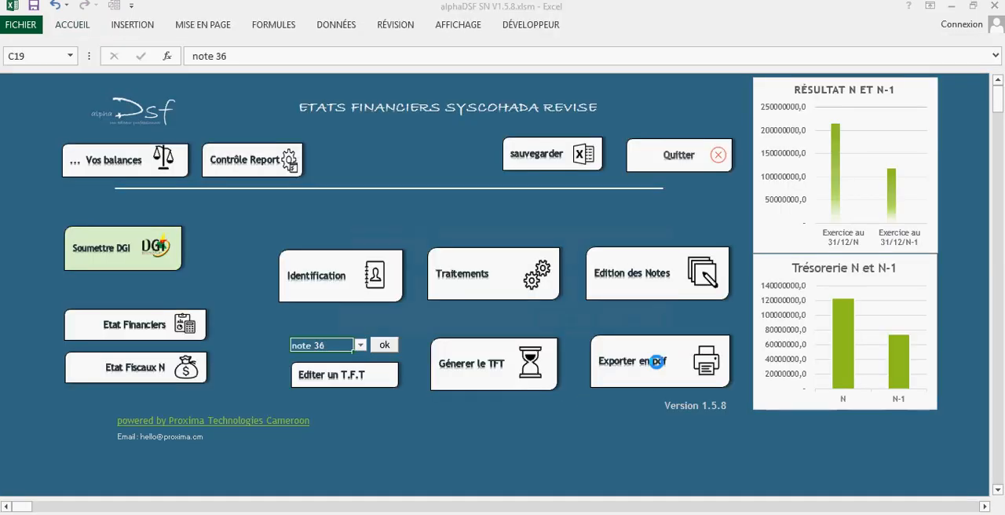
Export the financial statements to PDF, confirming that the whole liasse is printed.
left_click(656, 361)
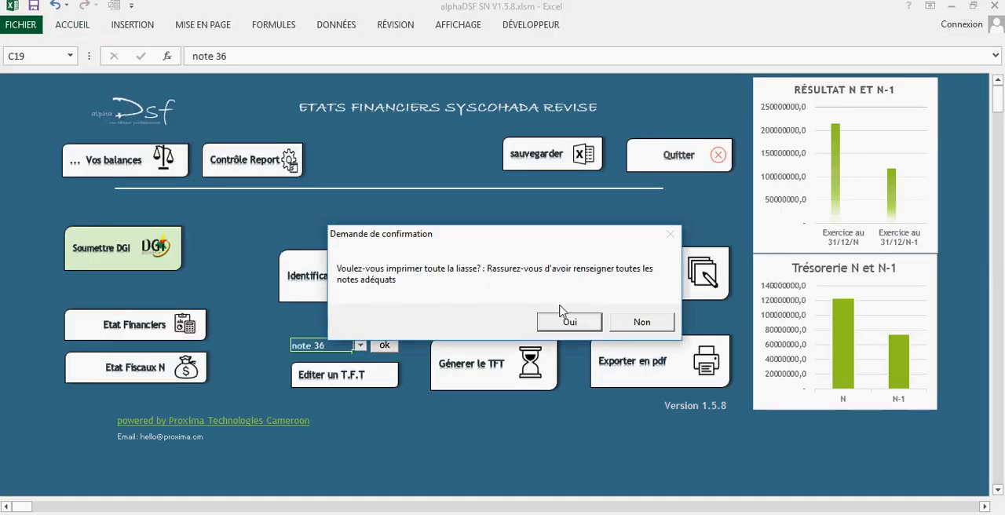
left_click(579, 321)
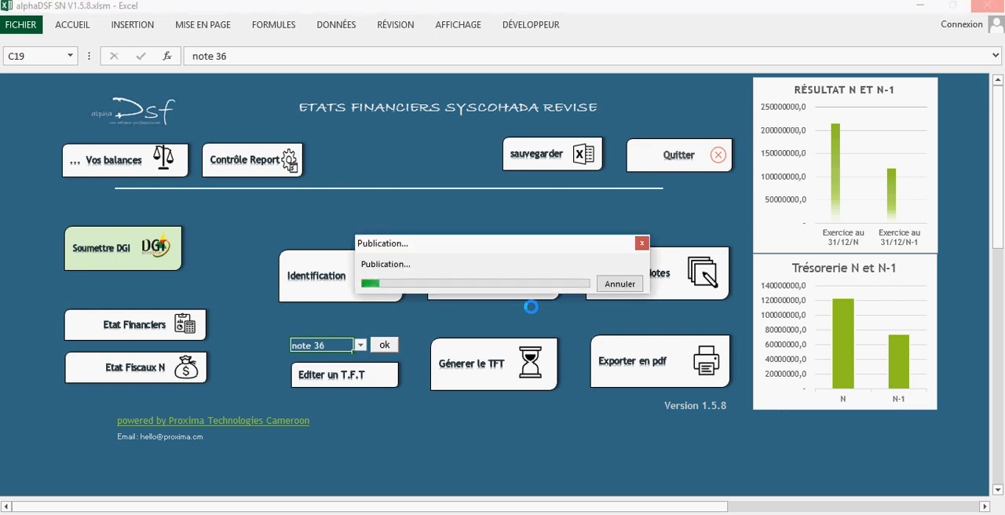
left_click(707, 514)
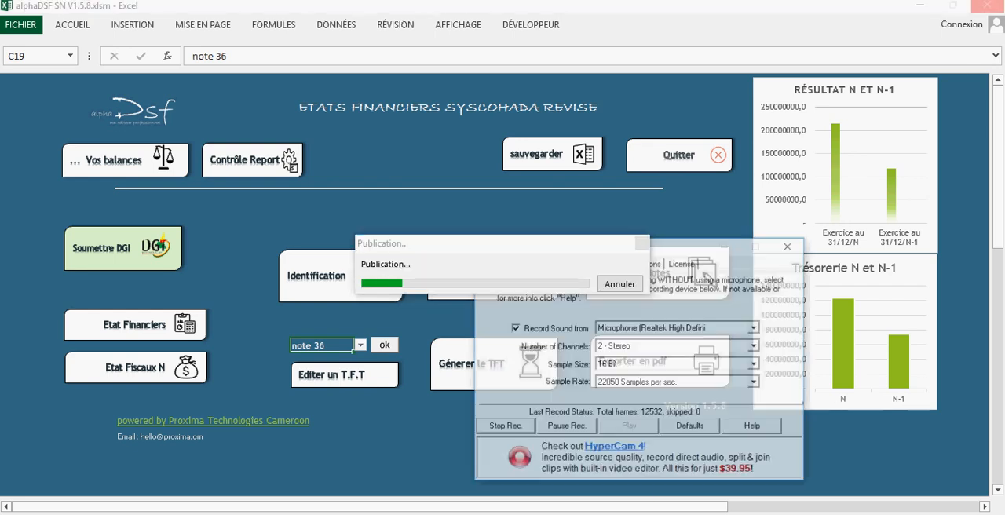